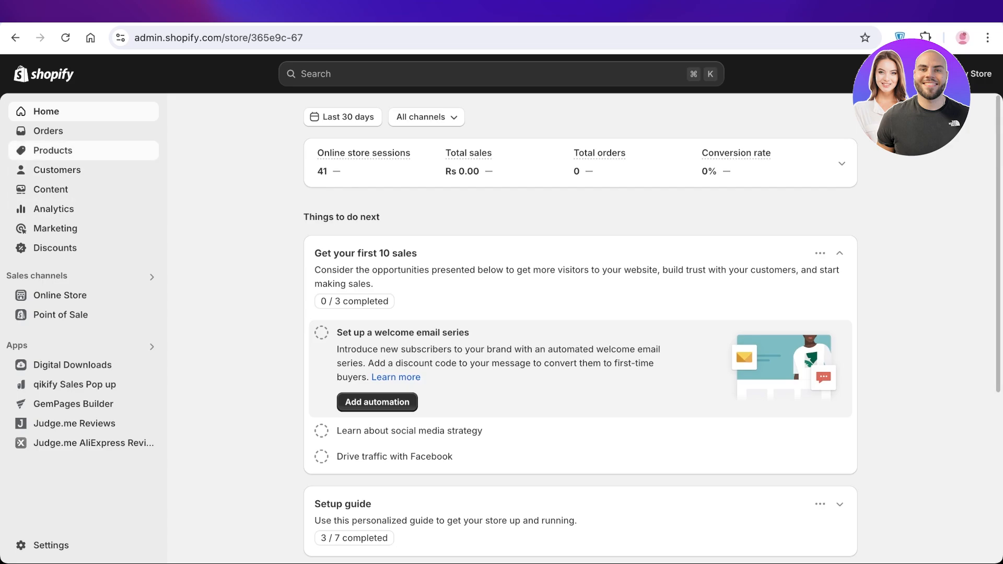
Step: View the Cool Eyeshadow product page on the online store and examine its product details, buying options and customer reviews
left_click(53, 149)
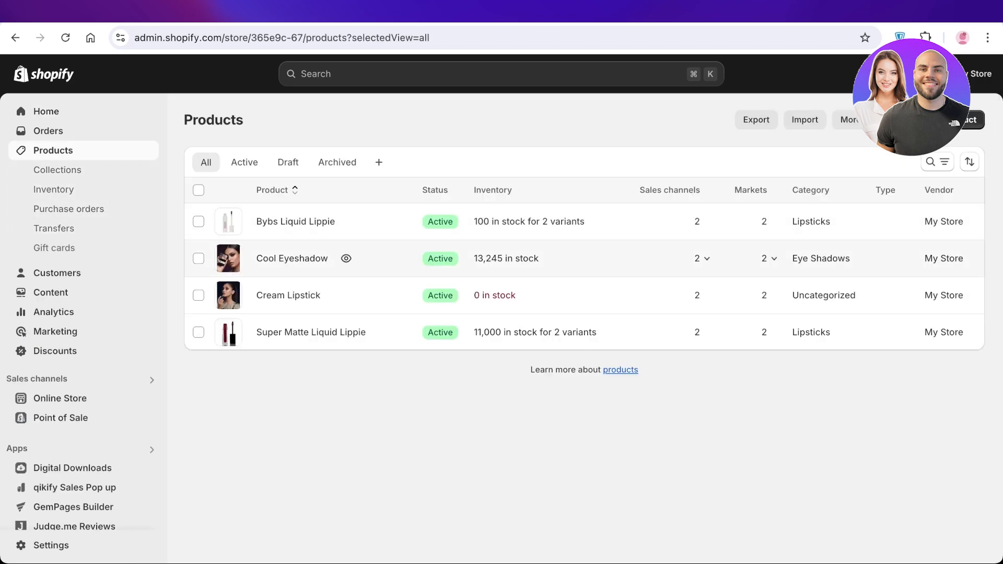
left_click(347, 257)
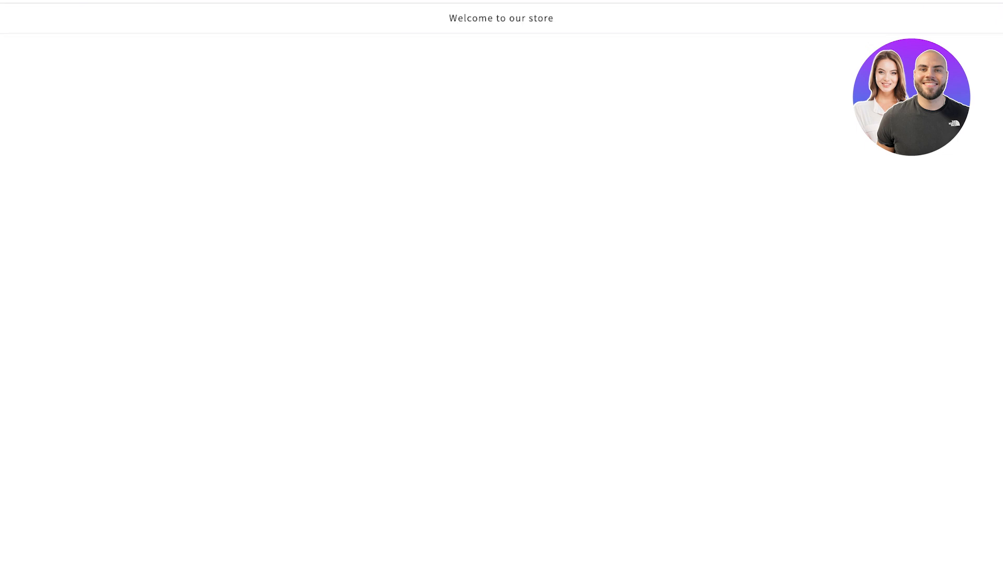
scroll(502, 303, "down", 6)
scroll(502, 303, "up", 2)
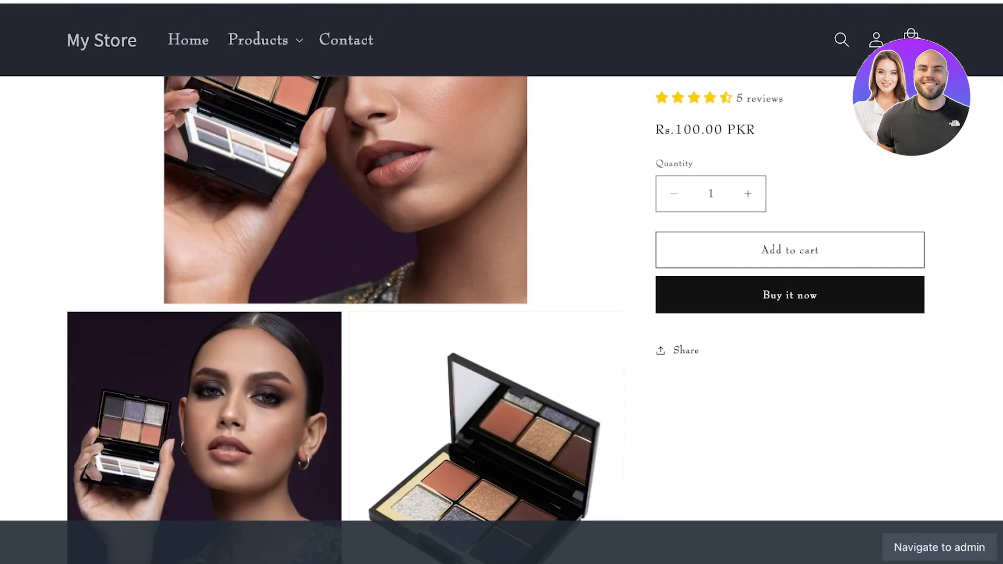
scroll(501, 282, "up", 5)
scroll(501, 283, "down", 15)
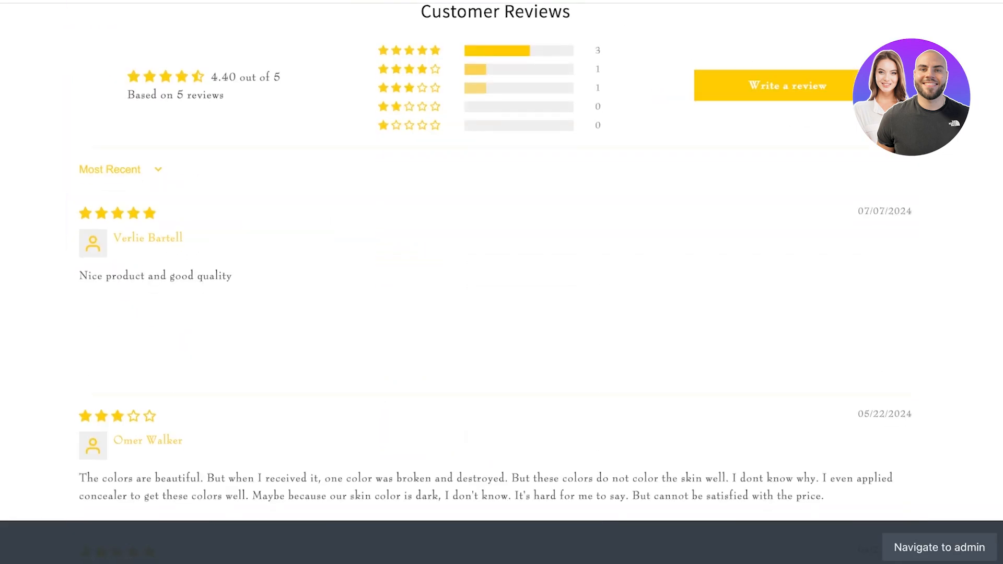
scroll(502, 282, "up", 5)
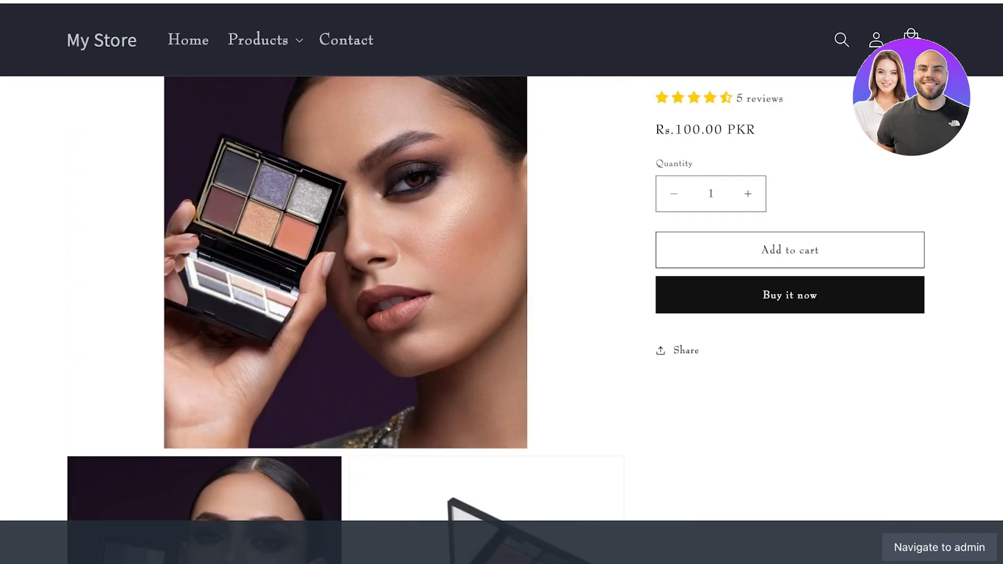
scroll(502, 282, "up", 3)
scroll(502, 283, "down", 5)
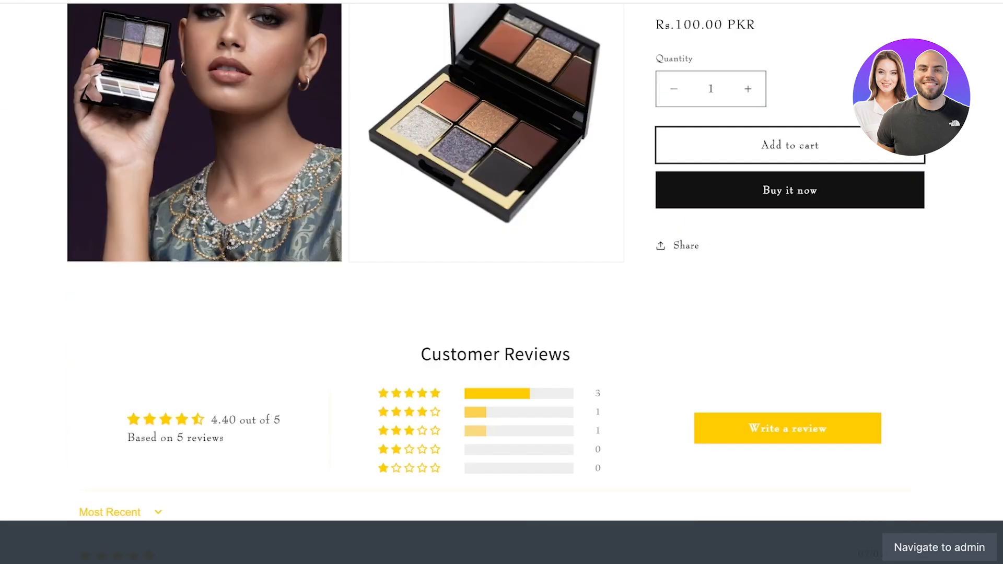
scroll(501, 282, "down", 15)
scroll(501, 282, "up", 15)
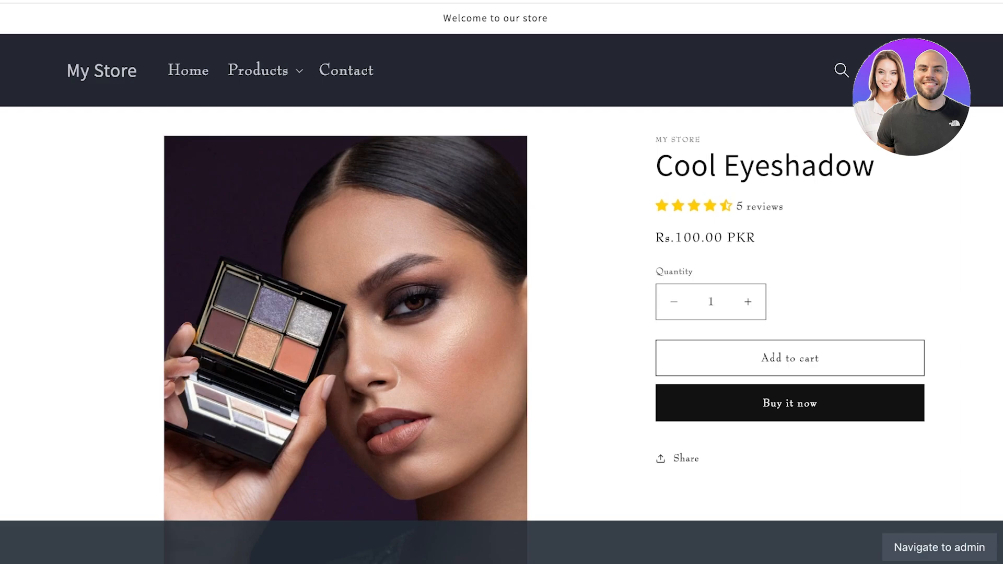
scroll(502, 282, "down", 2)
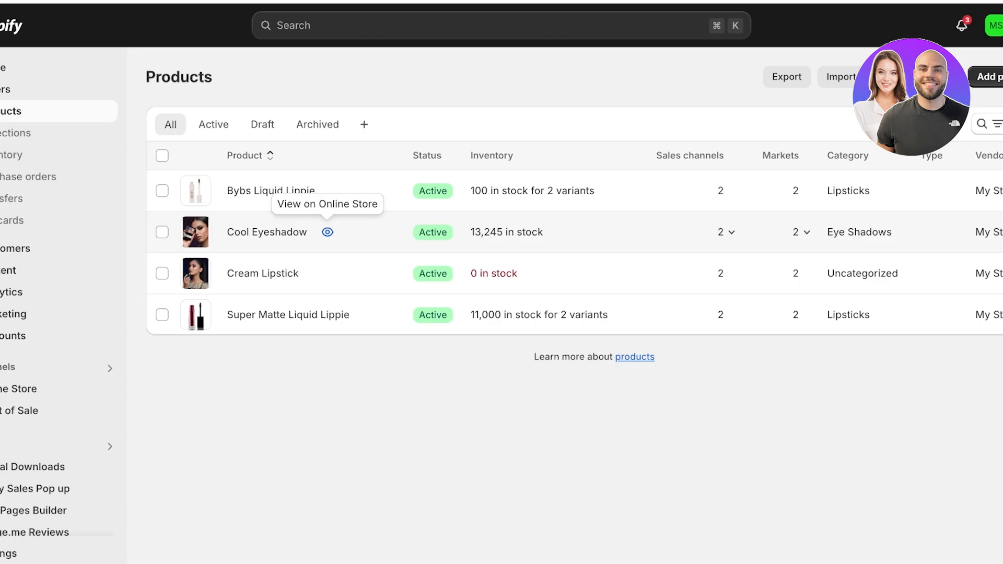
Step: Open the Dawn theme for customization and display the Default product template
left_click(27, 68)
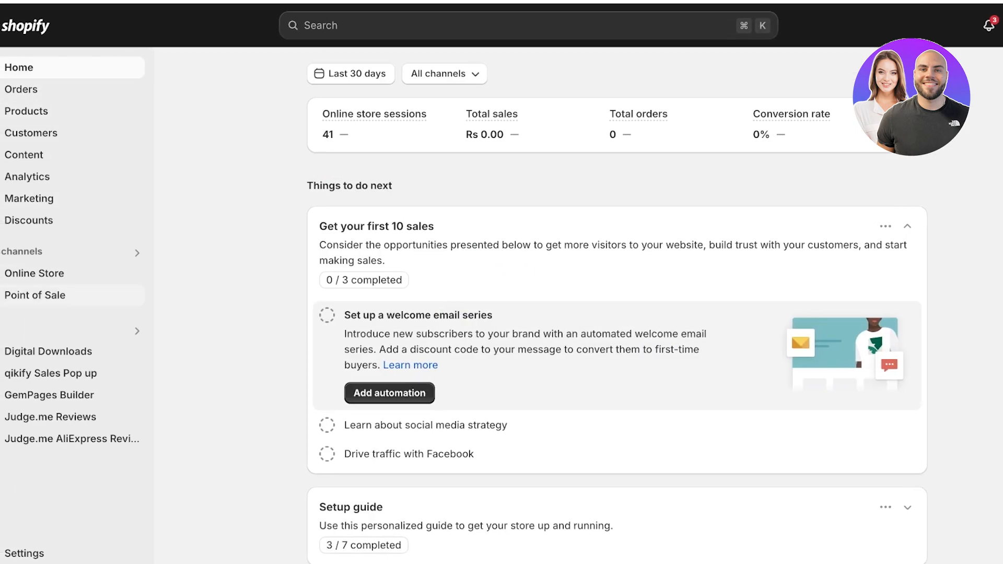
left_click(35, 273)
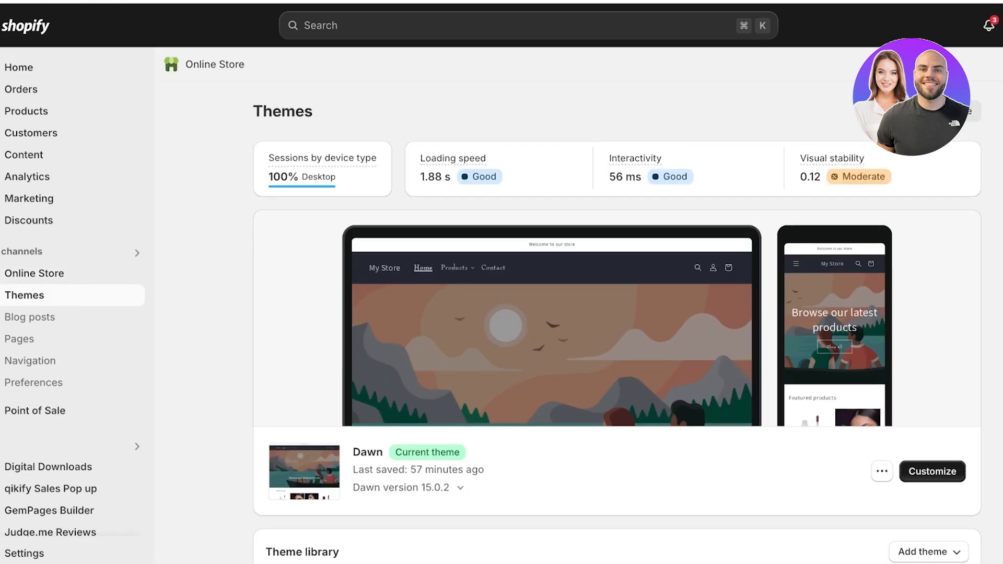
left_click(932, 471)
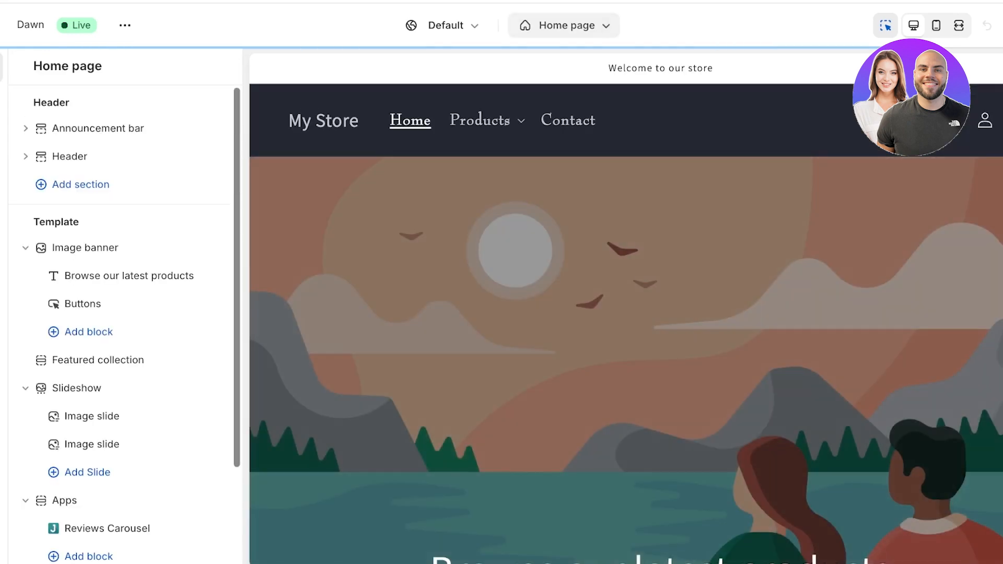
left_click(564, 25)
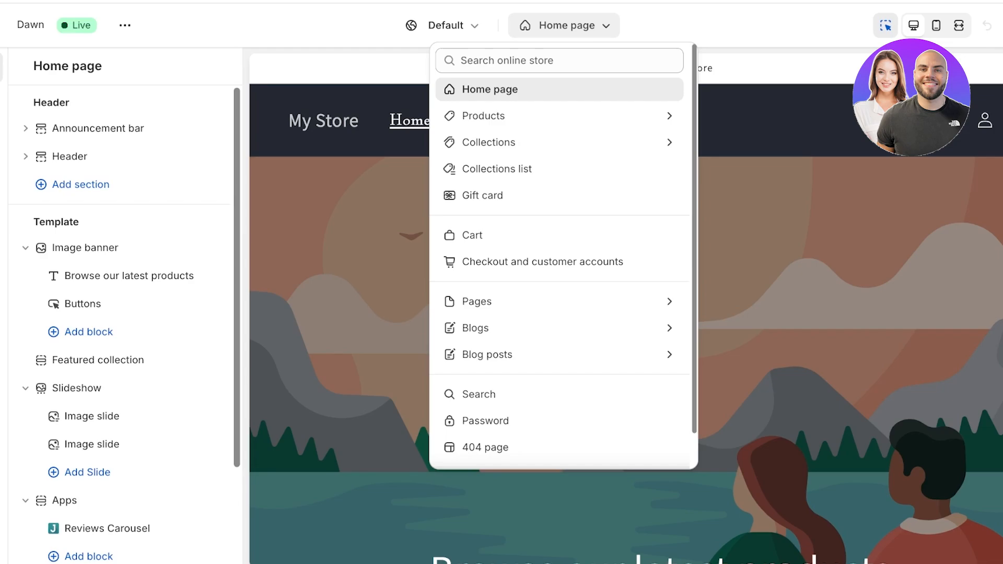
left_click(483, 116)
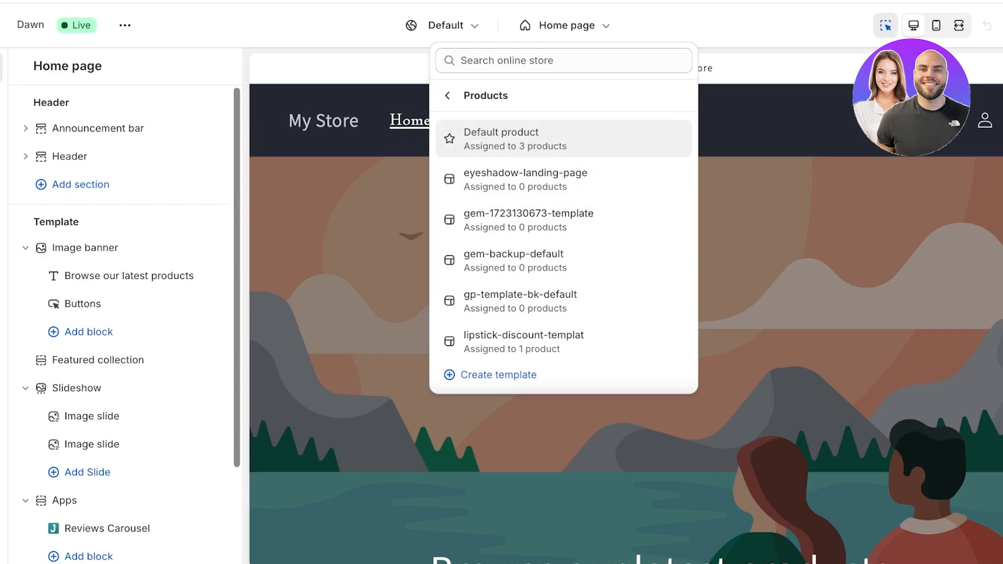
left_click(512, 138)
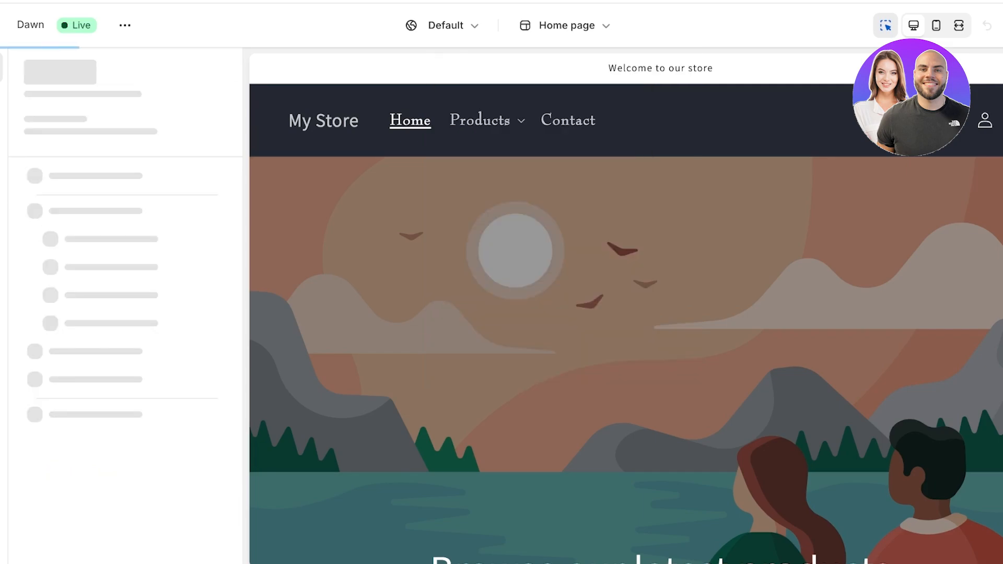
scroll(626, 308, "down", 4)
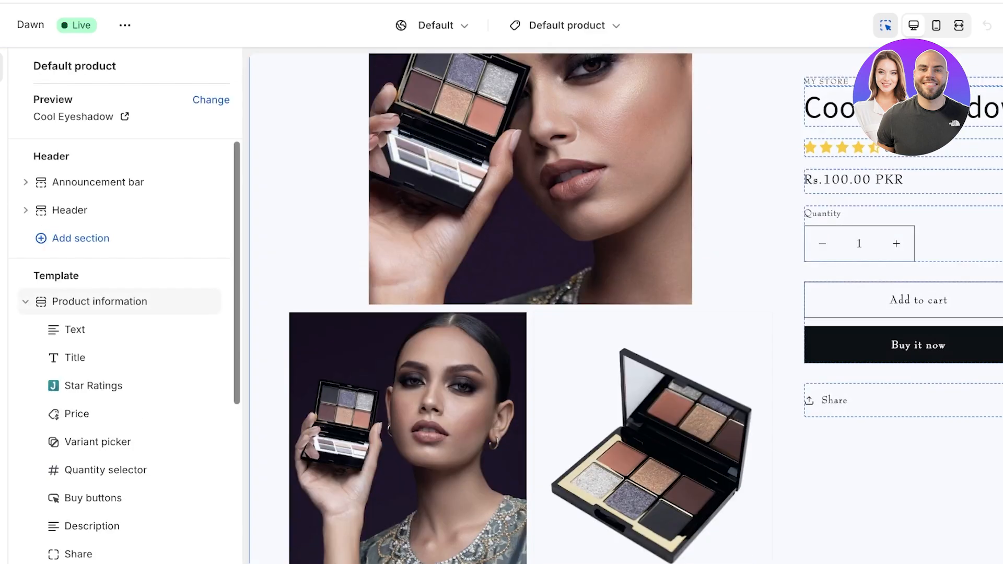
mouse_move(77, 414)
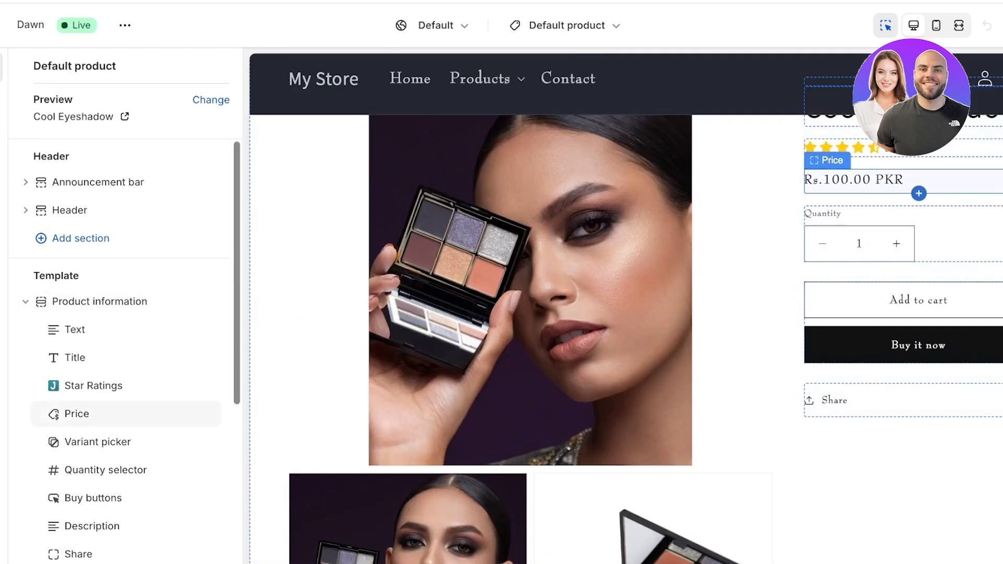
scroll(856, 192, "up", 1)
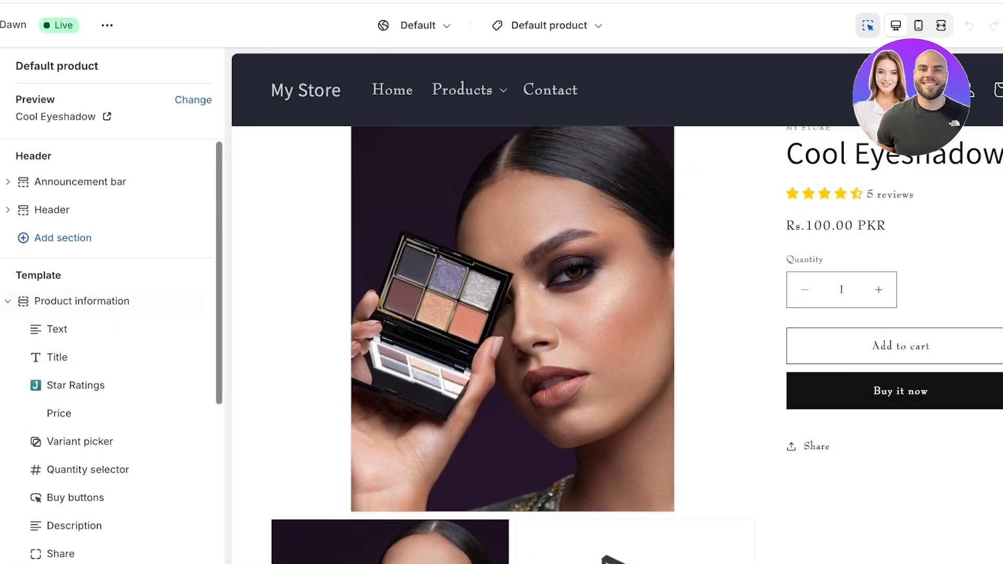
Step: Add a Custom Liquid block to the template's Product information section and open the block's settings
scroll(115, 397, "down", 2)
scroll(115, 482, "down", 1)
left_click(71, 481)
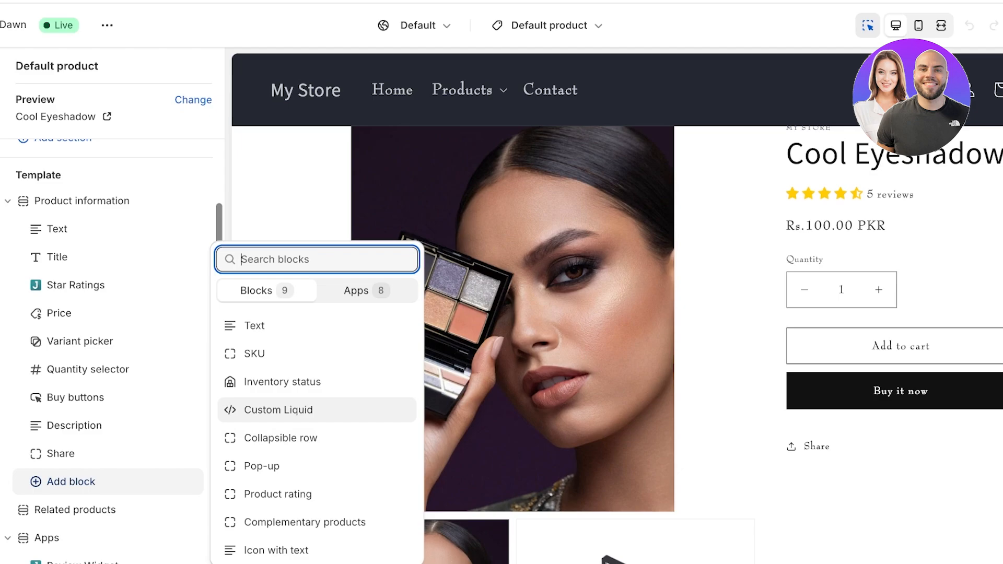
left_click(279, 410)
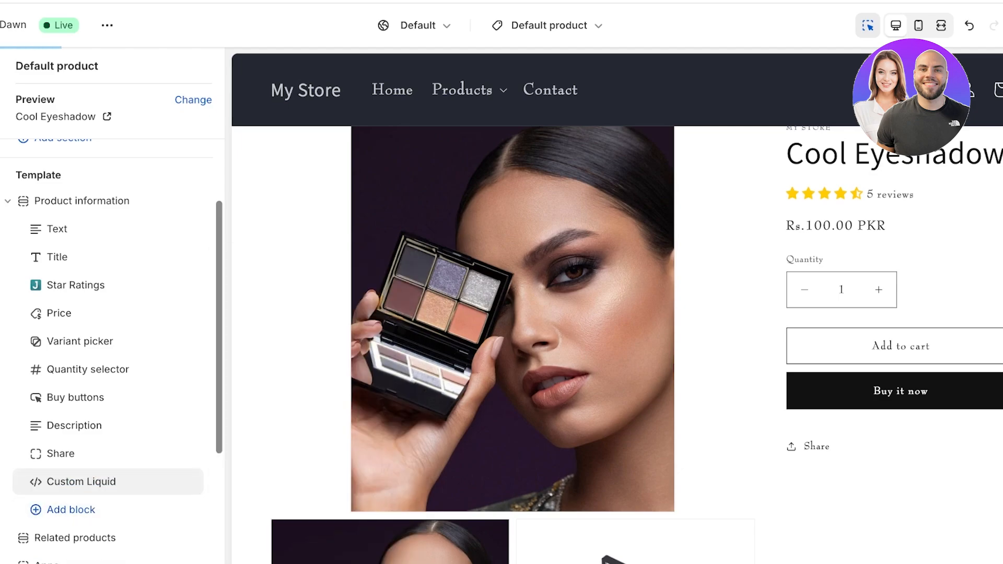
left_click(81, 481)
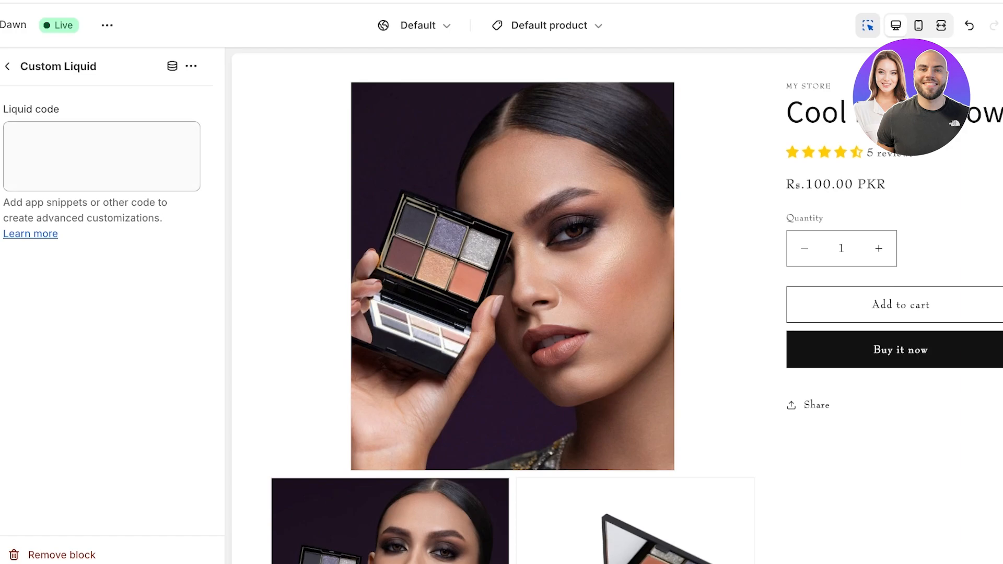
Step: Paste the estimated delivery date code, with its truck icon and "Get it between" text, into the block's Liquid code
left_click(101, 156)
left_click(102, 156)
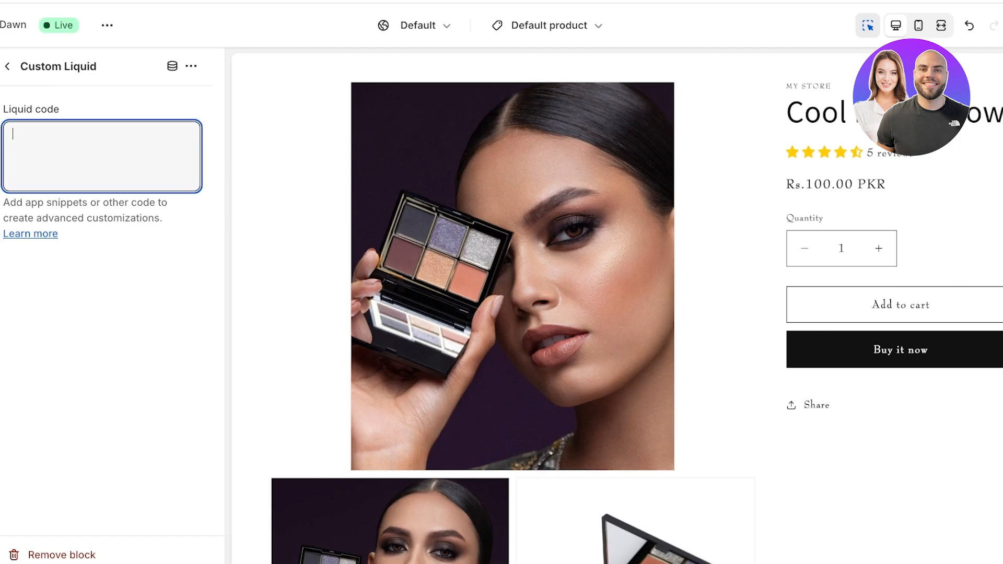
key("ctrl+v")
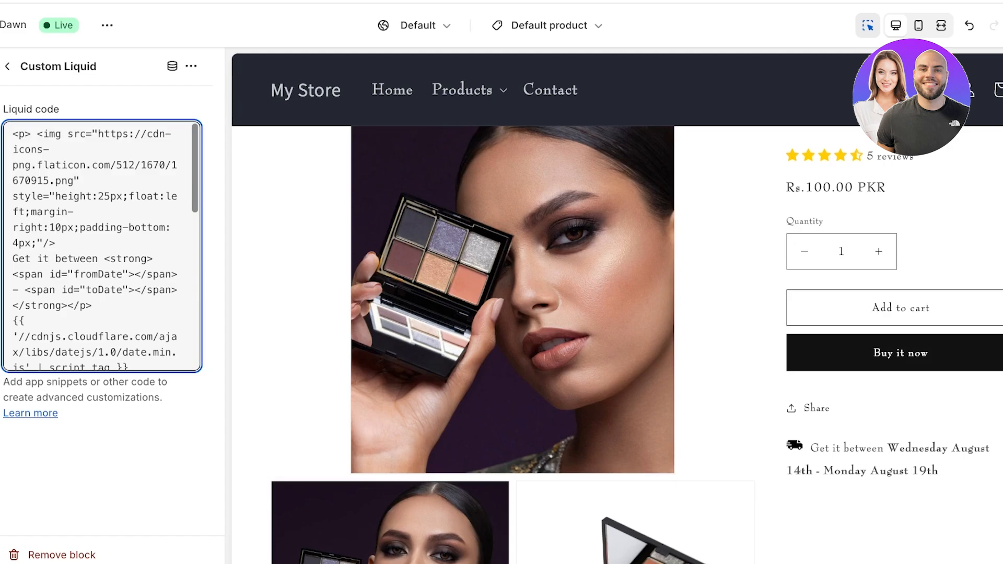
Step: Set the fromDate offset in the Liquid code to 3 days, as Date.today().addDays(3)
left_click_drag(12, 259, 98, 259)
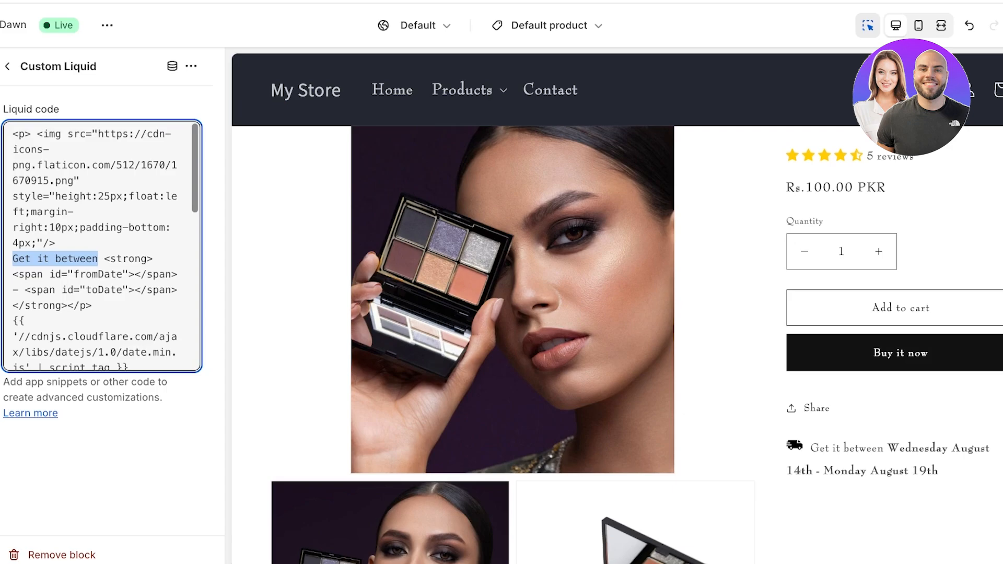
left_click_drag(74, 274, 122, 275)
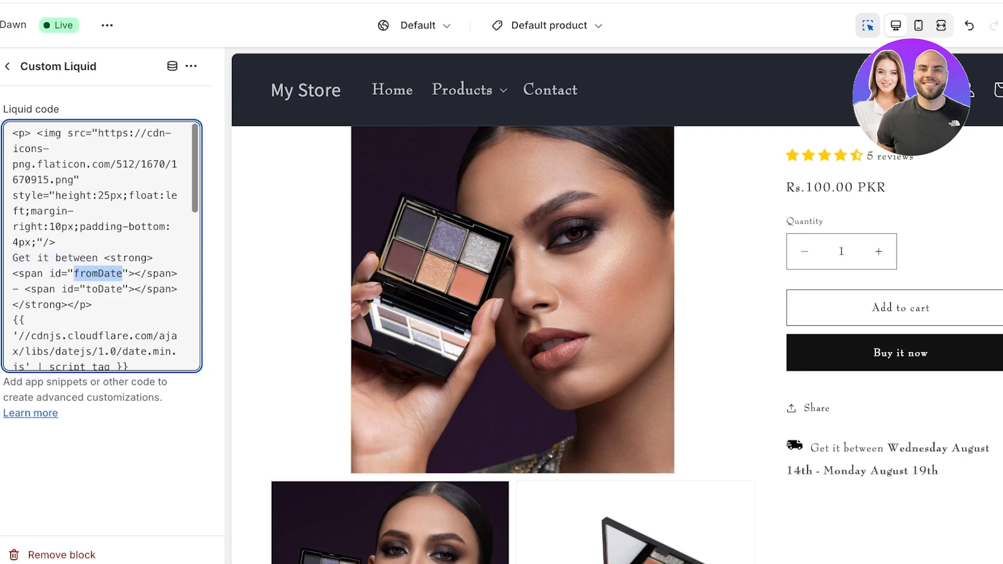
scroll(102, 245, "down", 3)
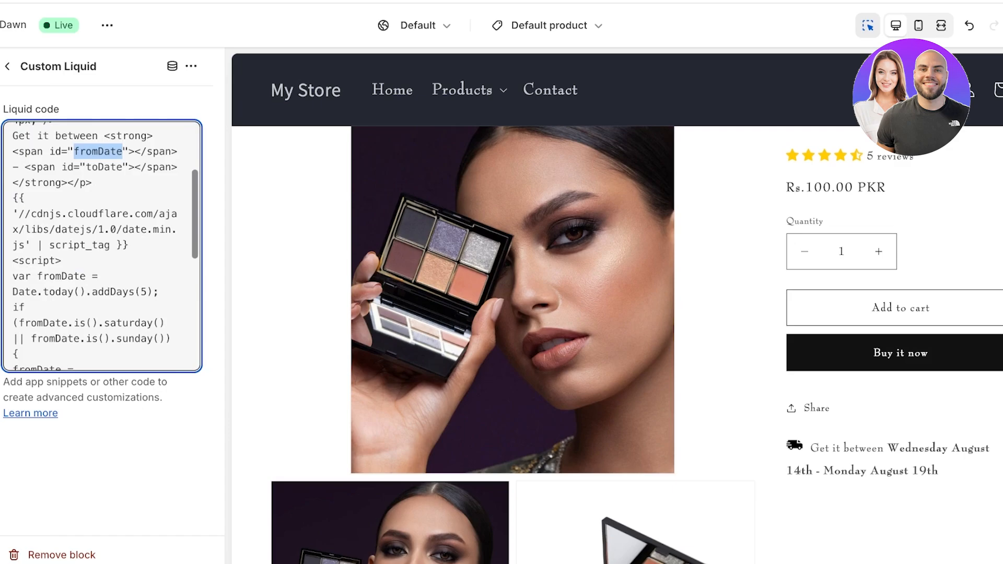
scroll(102, 246, "down", 1)
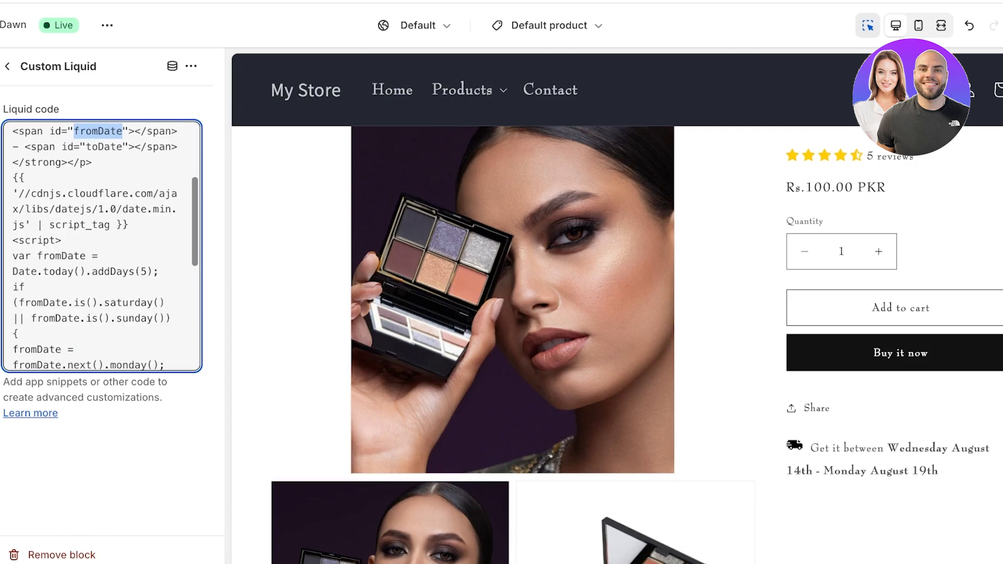
scroll(102, 245, "down", 3)
scroll(102, 246, "down", 1)
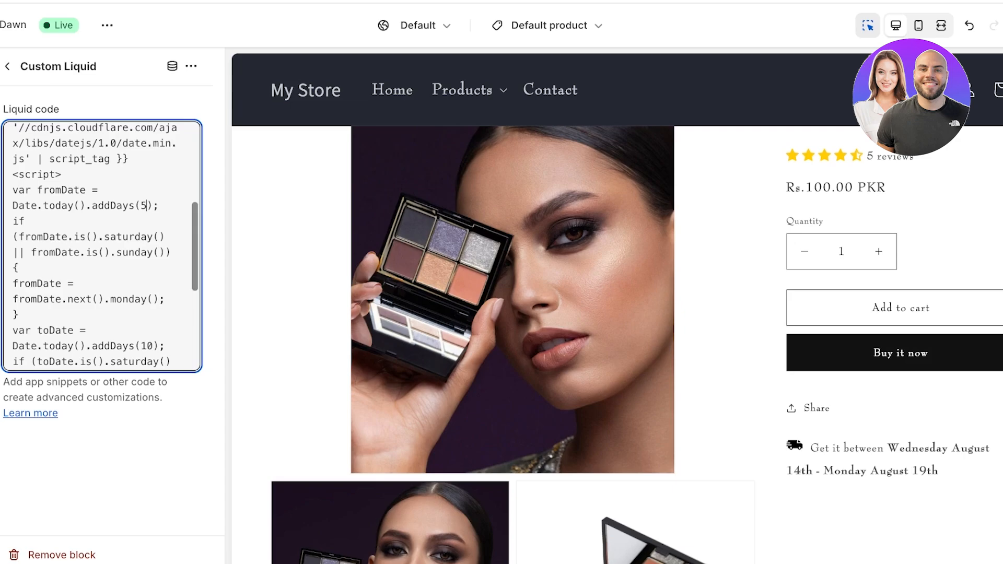
key("BackSpace")
type("3")
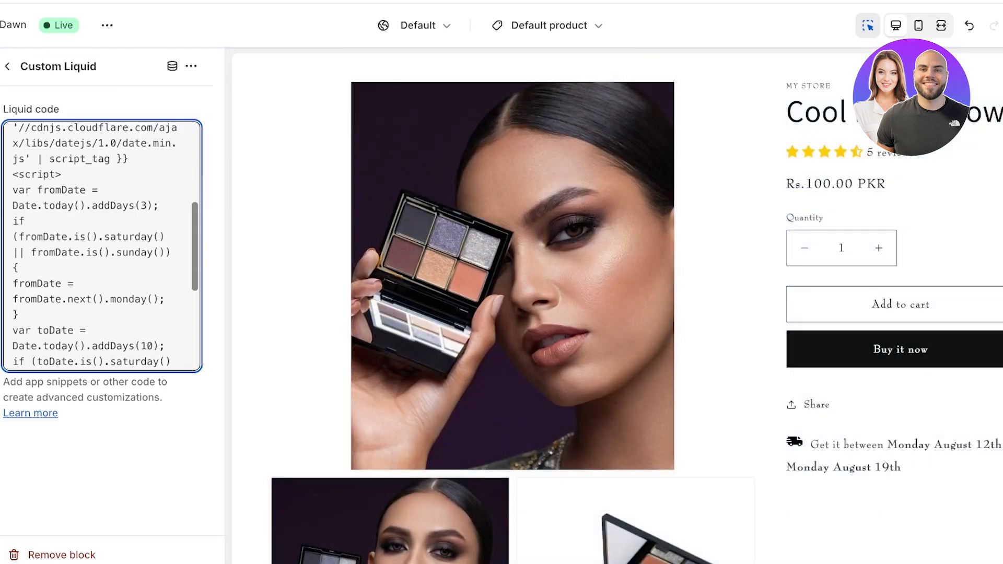
Step: Set the toDate offset in the Liquid code to 8 days, as Date.today().addDays(8)
scroll(105, 246, "down", 3)
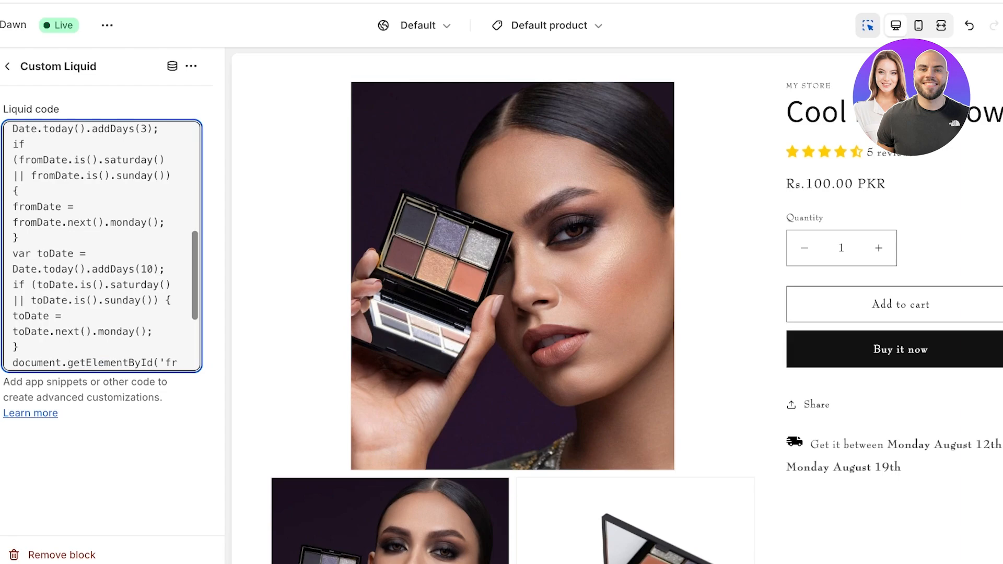
key("BackSpace")
key("BackSpace")
type("6")
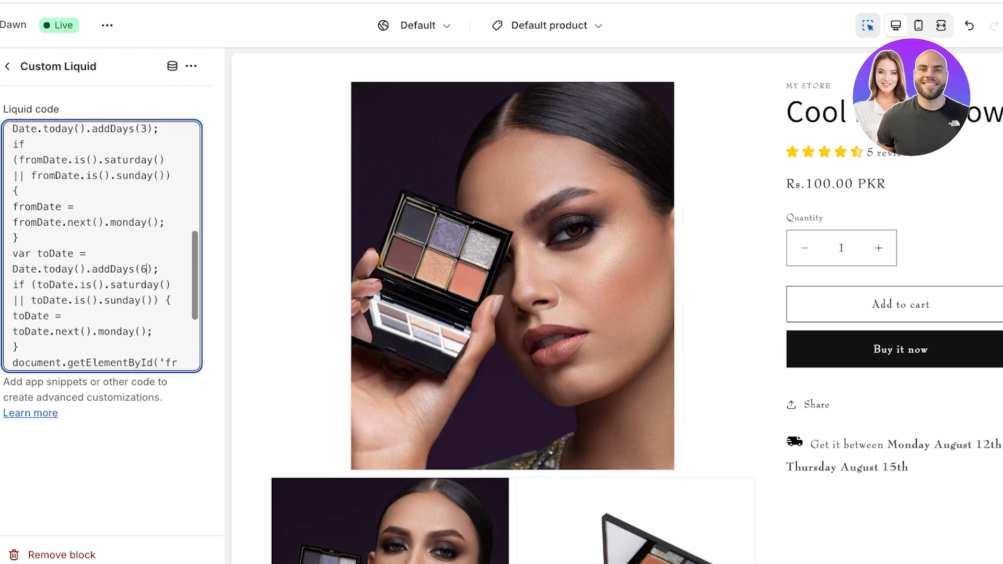
key("BackSpace")
type("8")
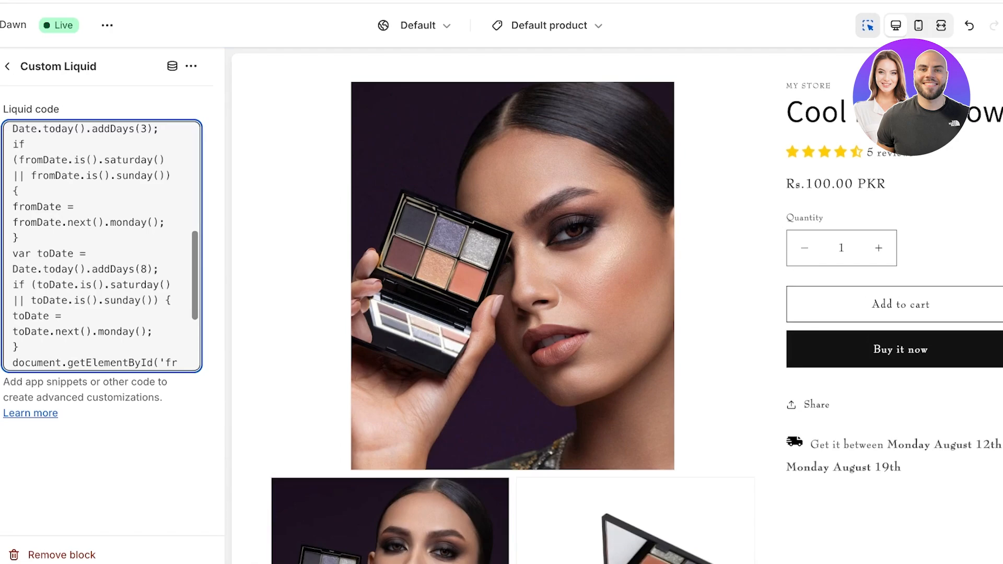
Step: Examine the Saturday and Sunday conditions for fromDate and toDate in the delivery script
scroll(102, 246, "up", 1)
left_click_drag(19, 163, 19, 194)
left_click(20, 194)
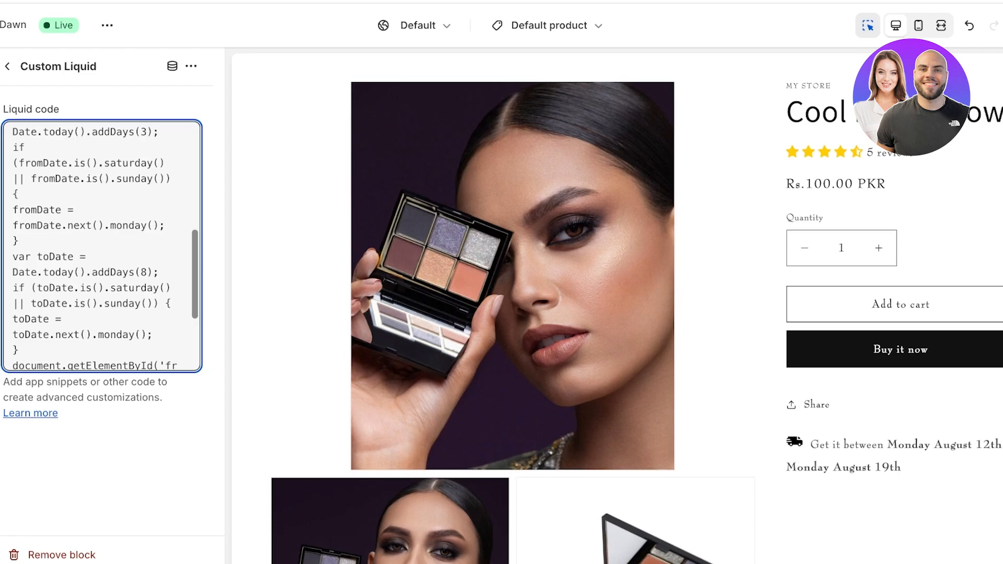
scroll(102, 245, "down", 5)
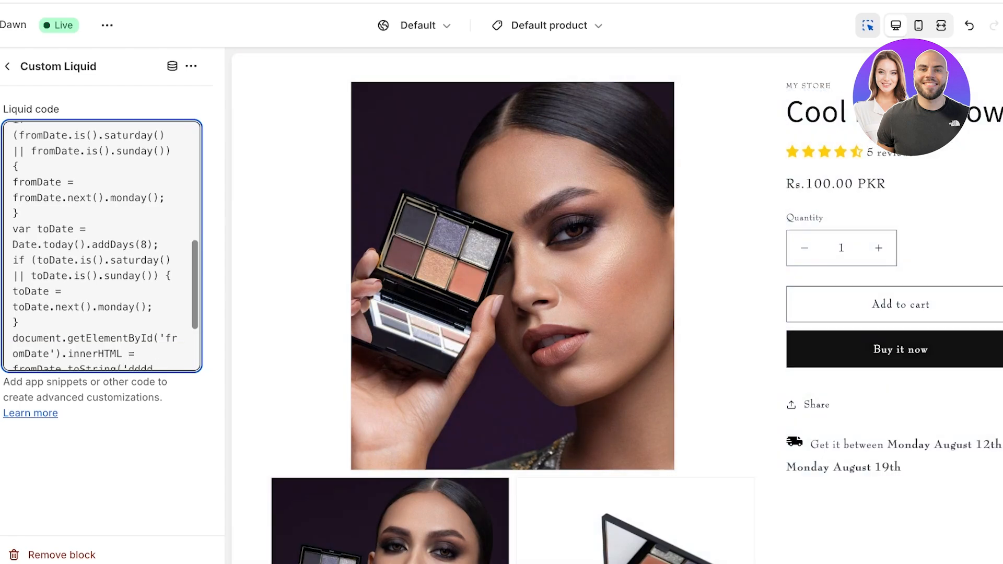
Step: Select the truck icon's image URL at the start of the Liquid code and save the theme changes
scroll(102, 245, "up", 10)
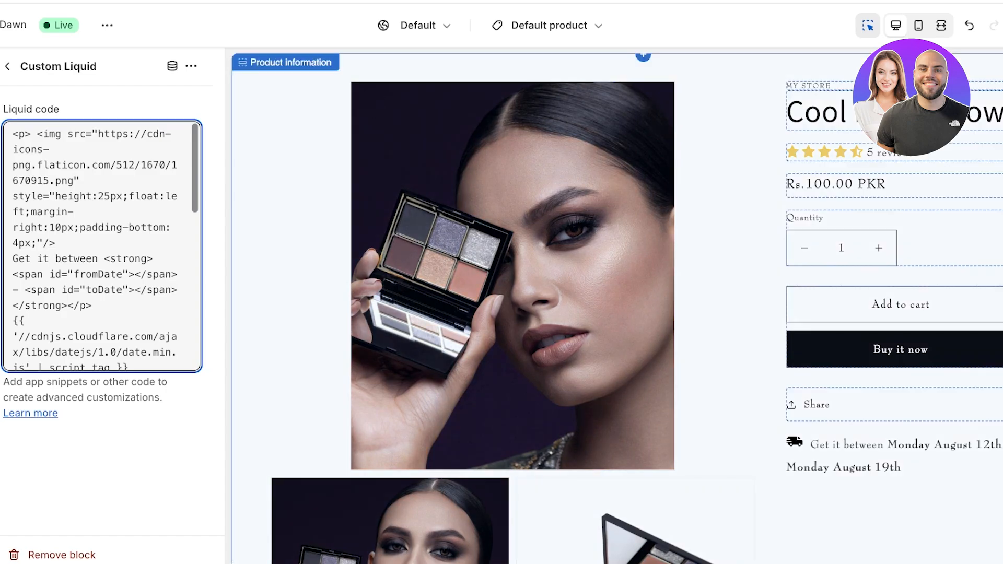
left_click_drag(98, 135, 75, 180)
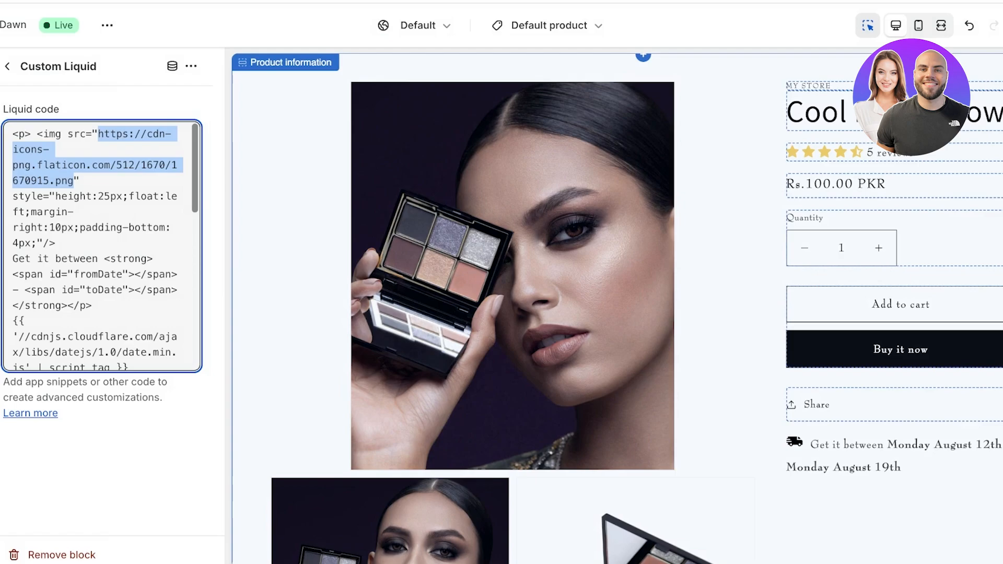
left_click(1002, 26)
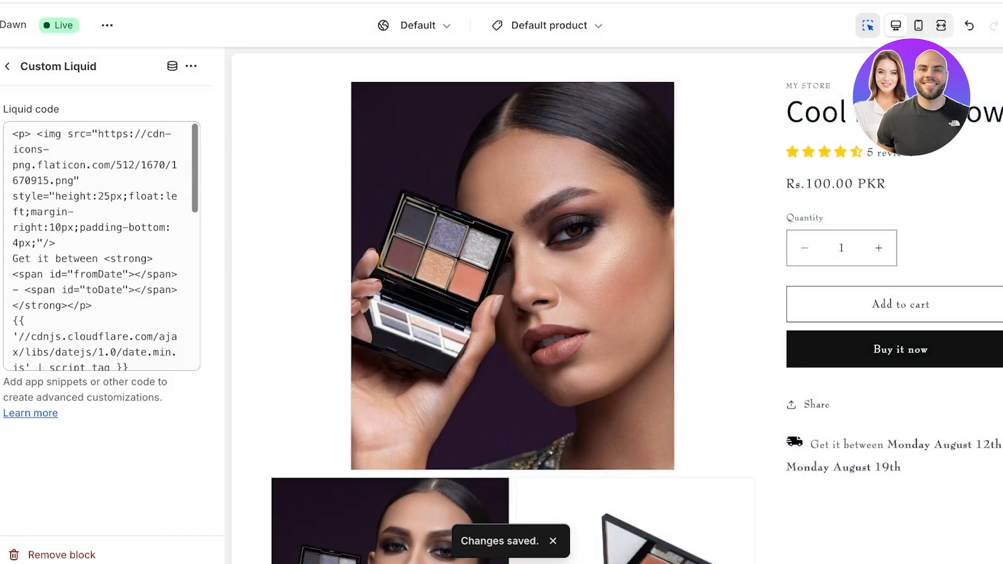
Step: Leave the theme editor and view the Cool Eyeshadow product in the online store to check its delivery message
left_click(1, 25)
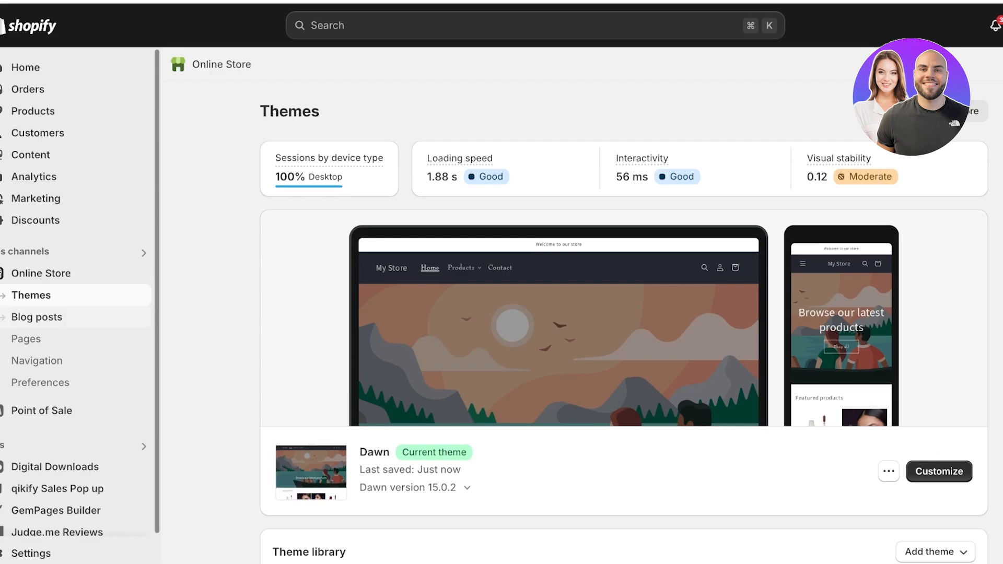
scroll(78, 298, "down", 2)
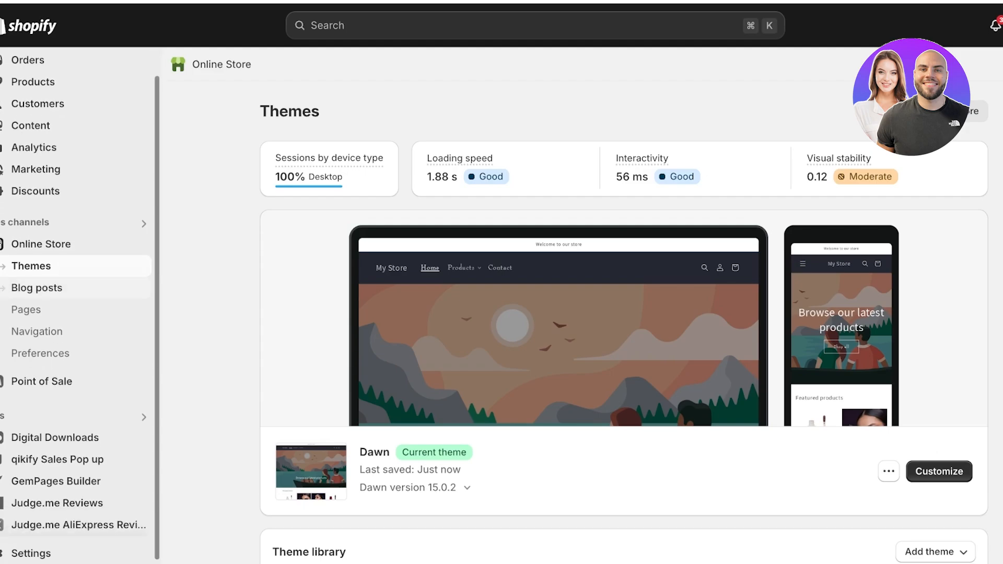
left_click(37, 101)
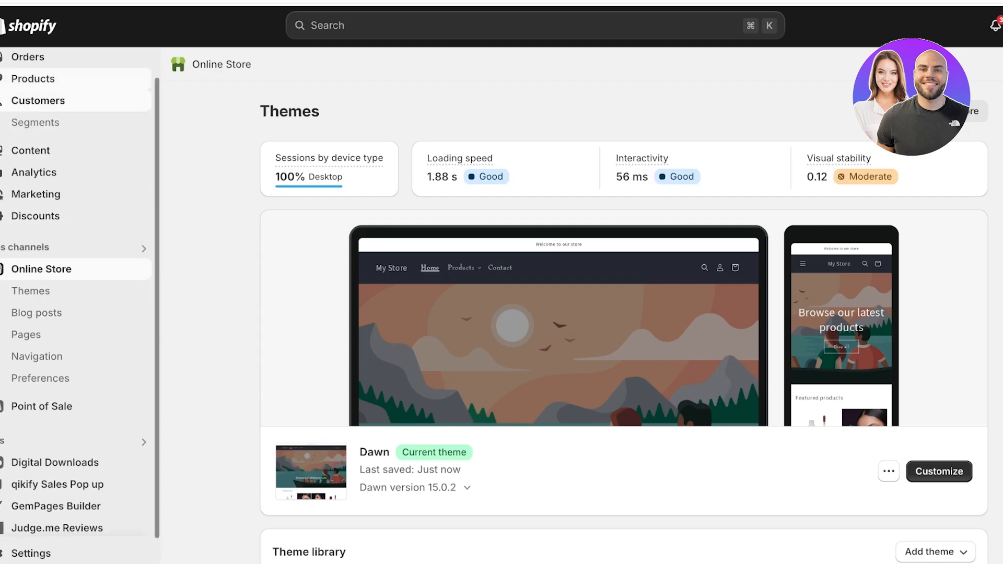
left_click(33, 79)
left_click(361, 230)
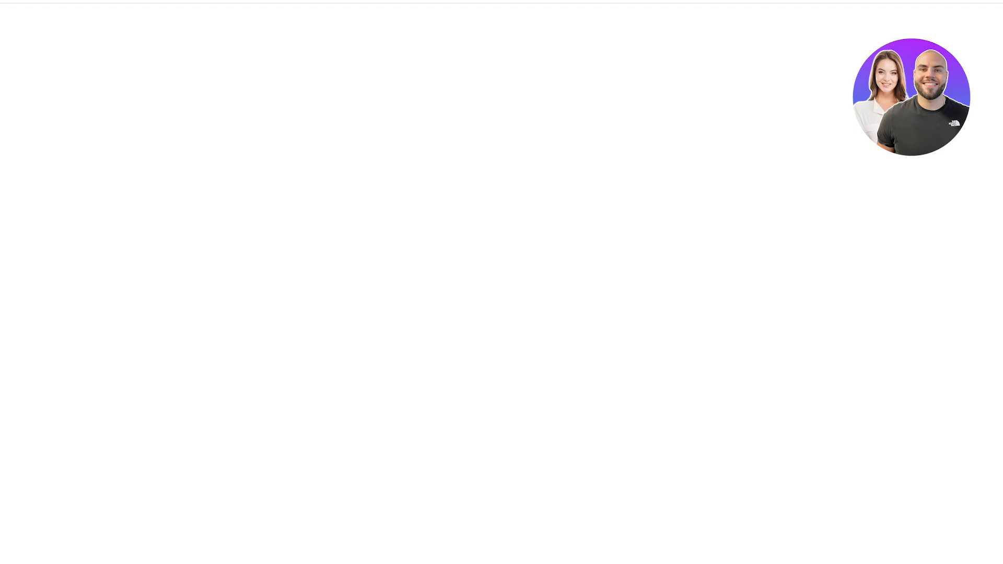
scroll(502, 292, "down", 2)
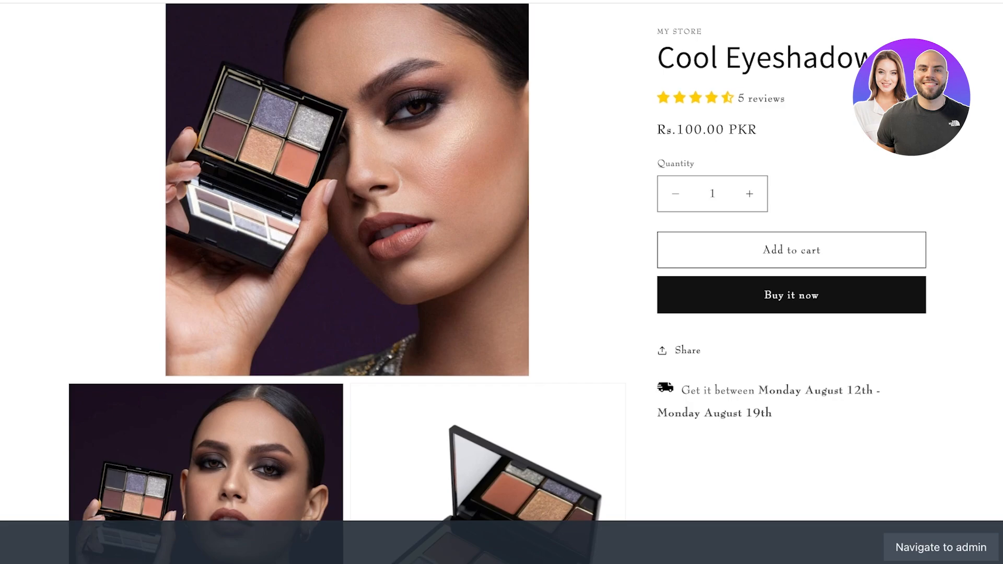
scroll(501, 282, "up", 2)
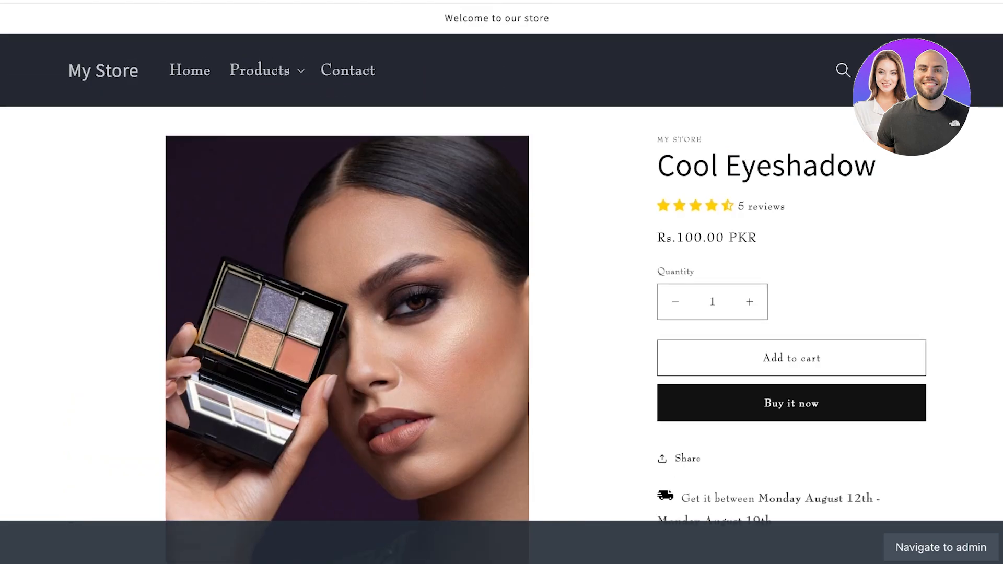
Step: Go from the store's apps and sales channels settings to the Shopify App Store and search for "estimated delivery date"
key("ctrl+shift+Tab")
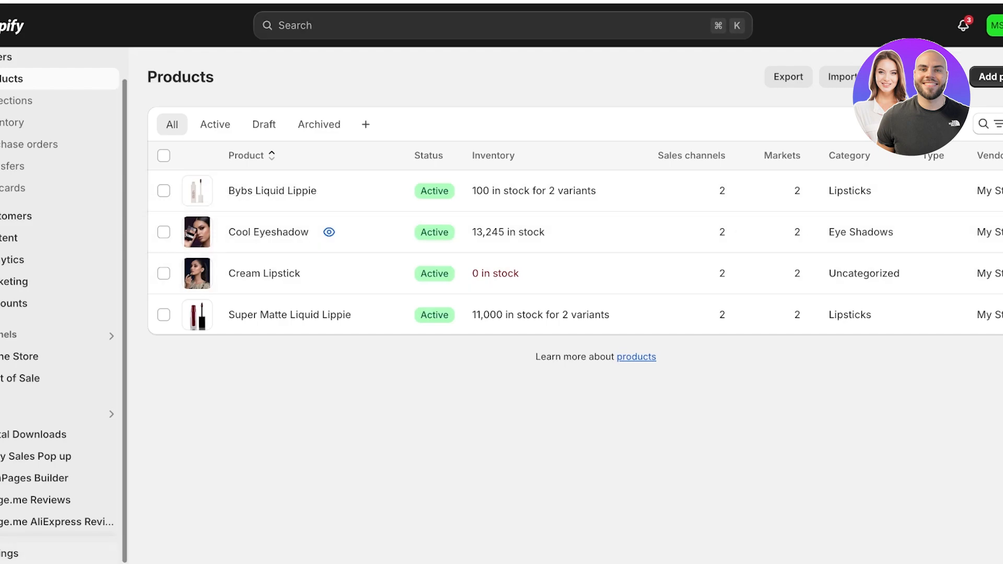
left_click(11, 554)
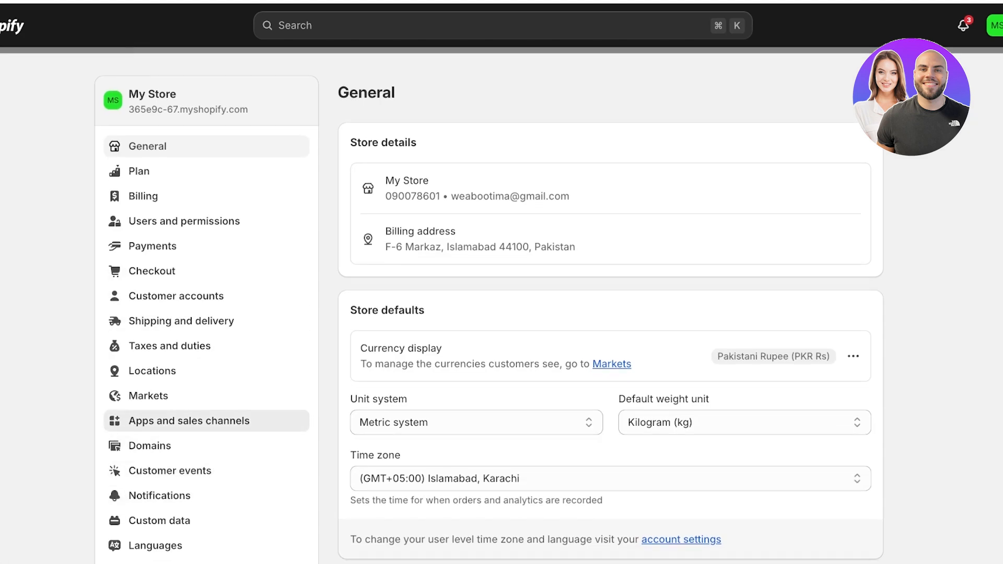
left_click(189, 420)
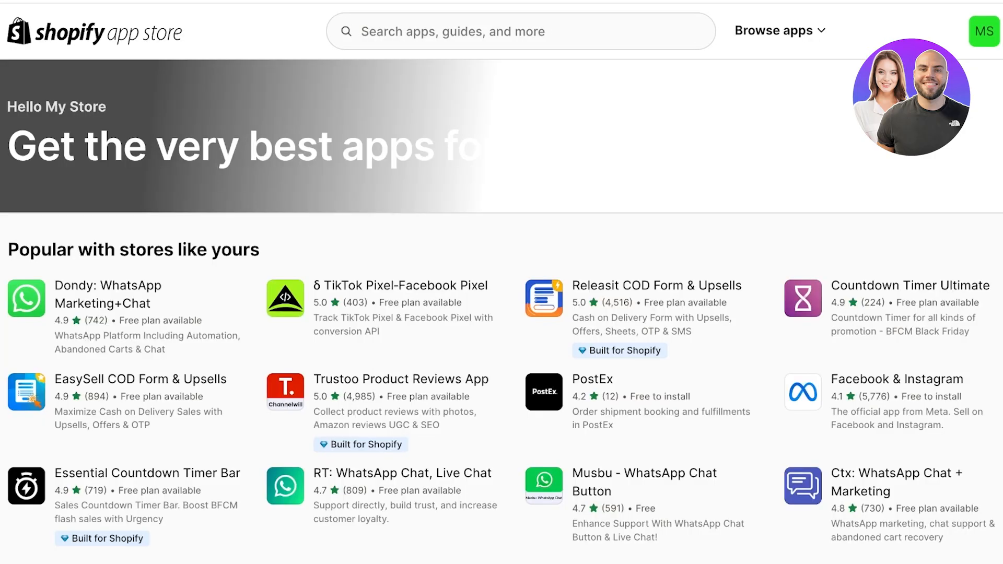
left_click(520, 32)
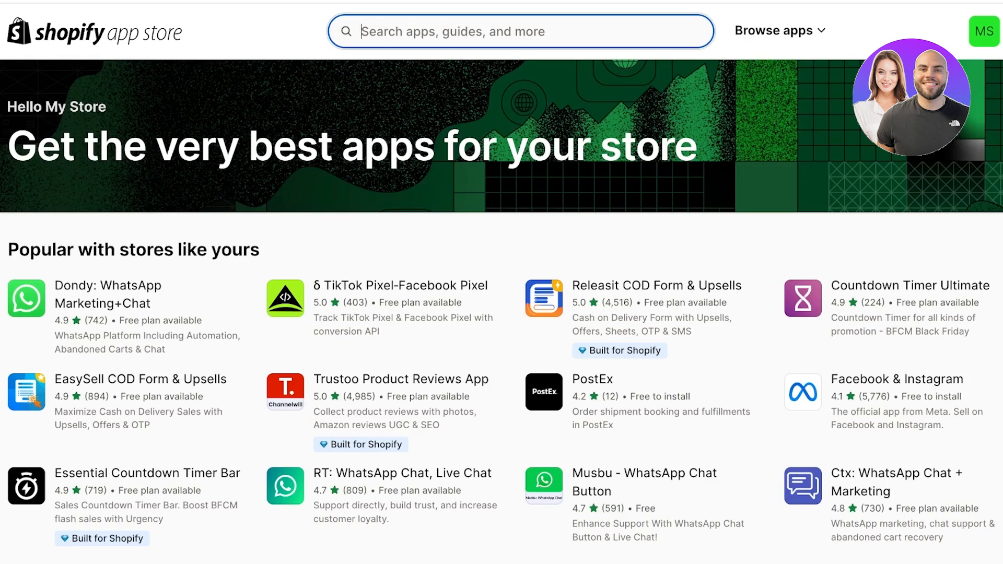
type("estimated")
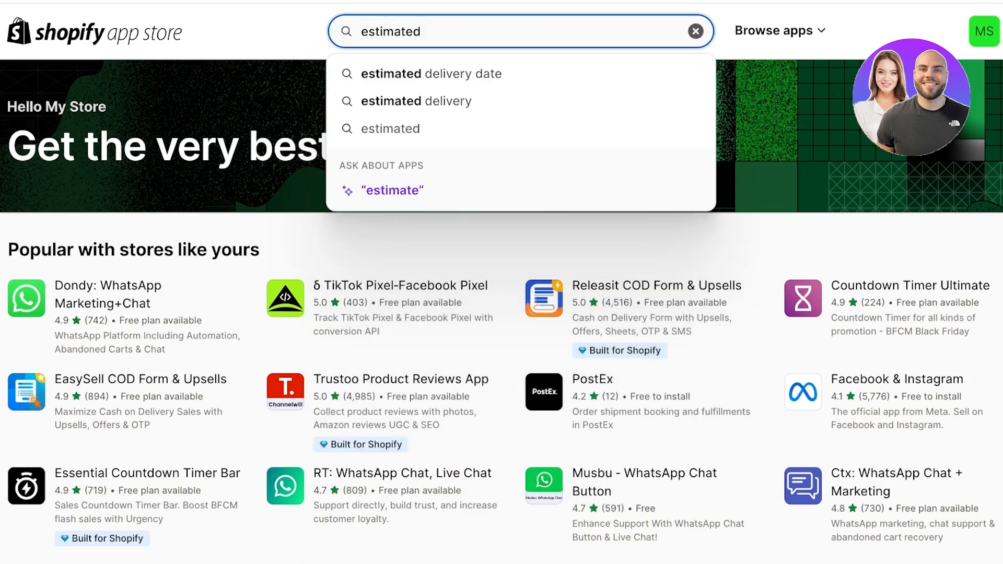
left_click(432, 74)
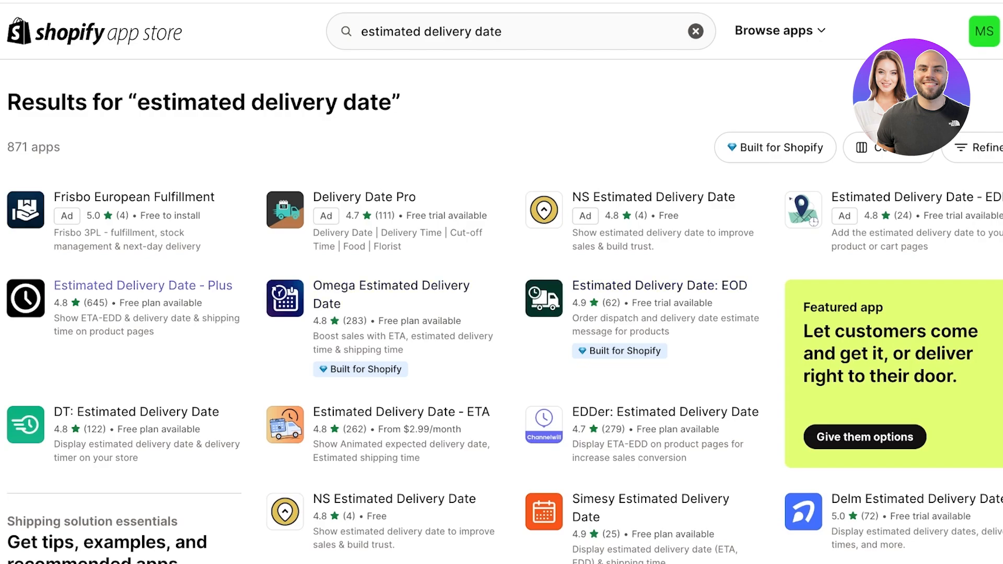
Step: Review the pricing, reviews and feature details of the Estimated Delivery Date - Plus app
double_click(182, 303)
left_click(182, 303)
scroll(502, 282, "down", 10)
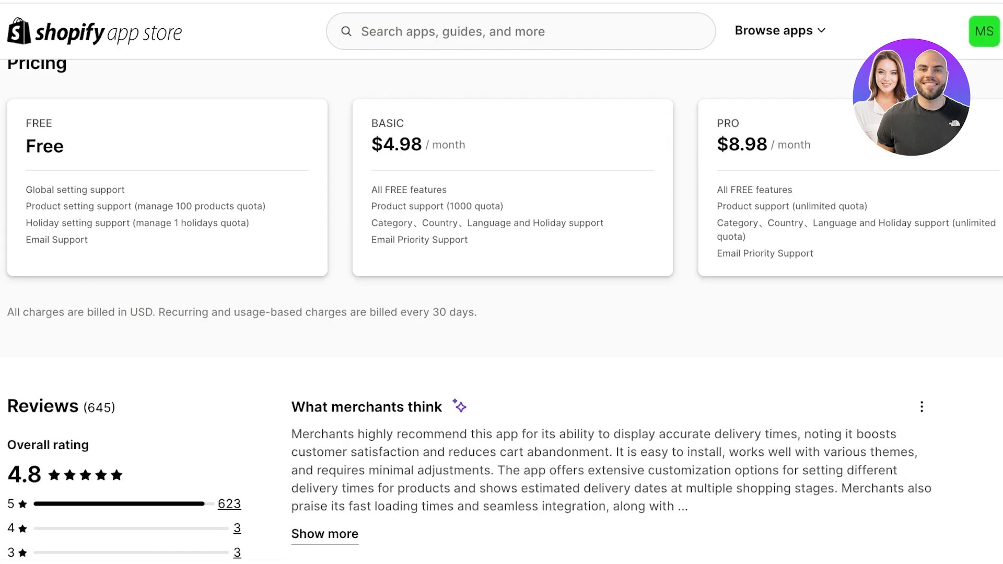
scroll(501, 312, "up", 1)
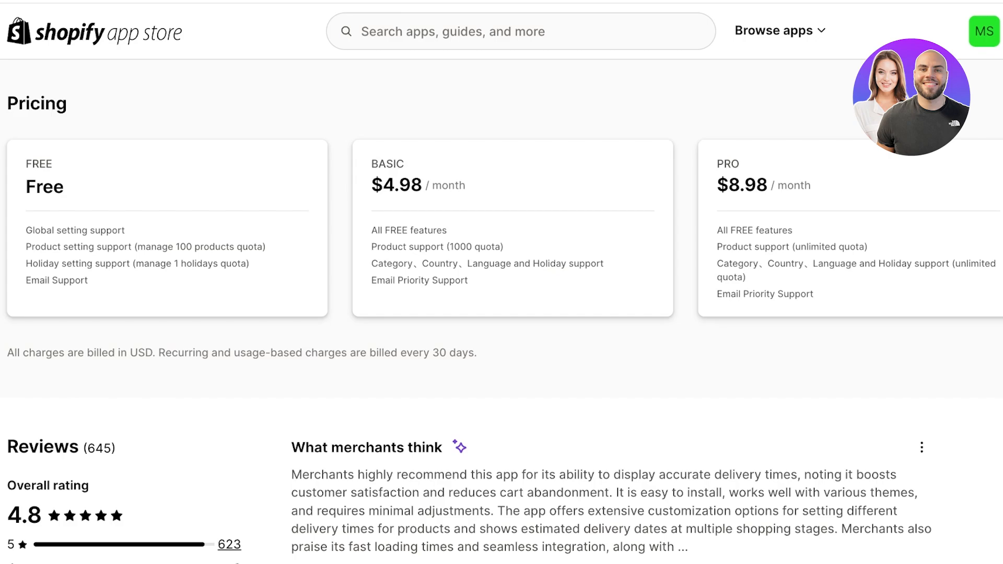
scroll(501, 311, "up", 10)
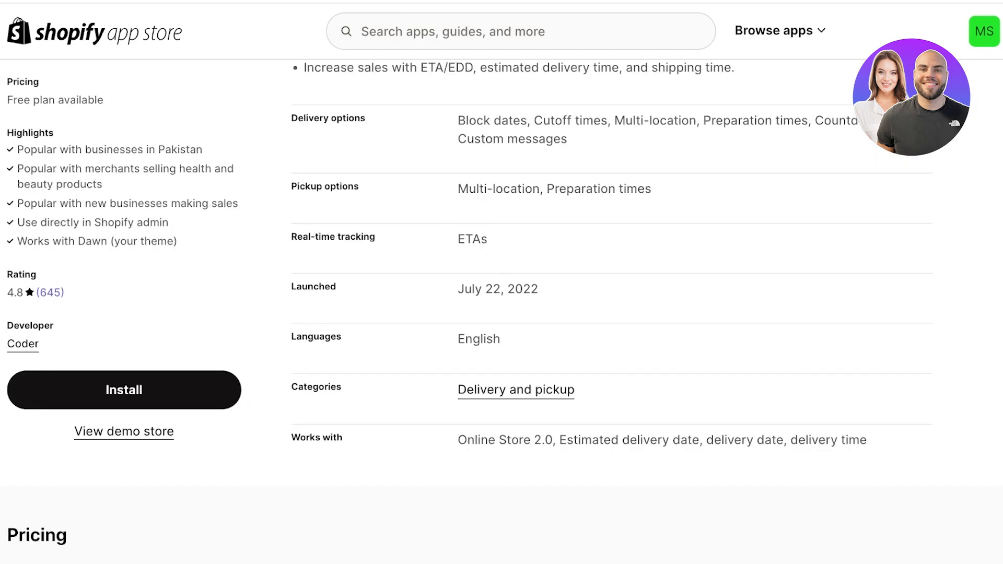
scroll(612, 220, "up", 2)
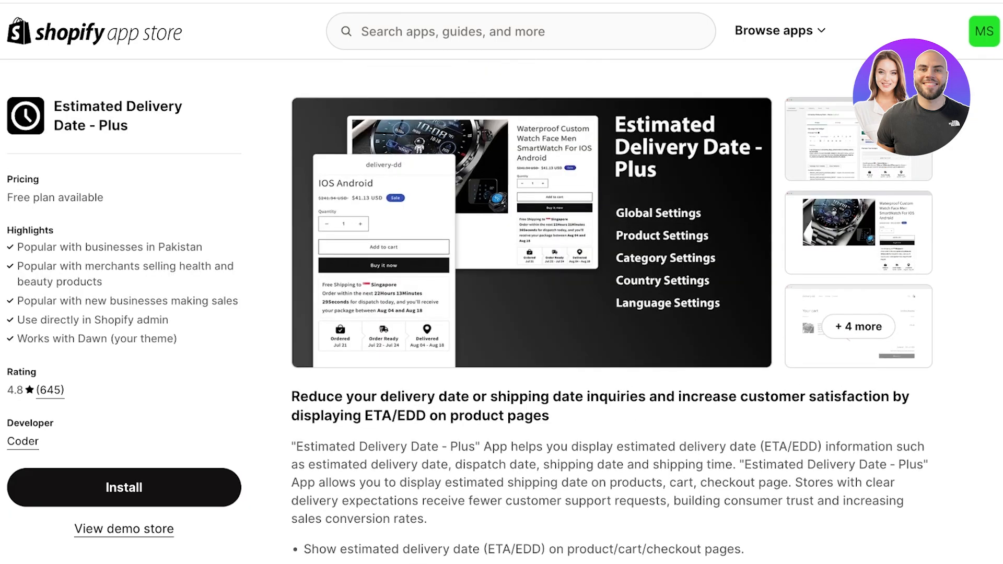
Step: Review the description and pricing plans of the Omega Estimated Delivery Date app
key("alt+Left")
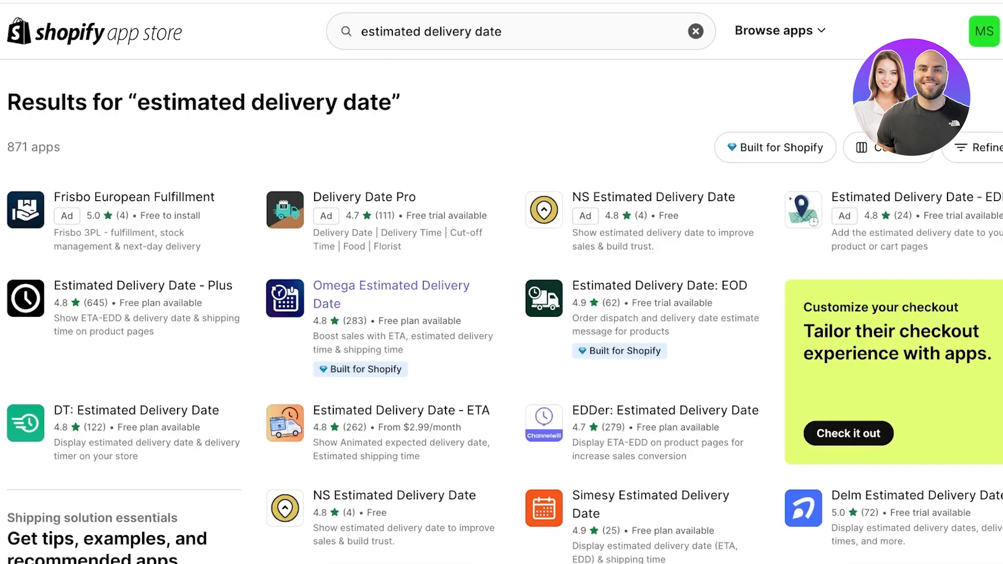
key("alt+Right")
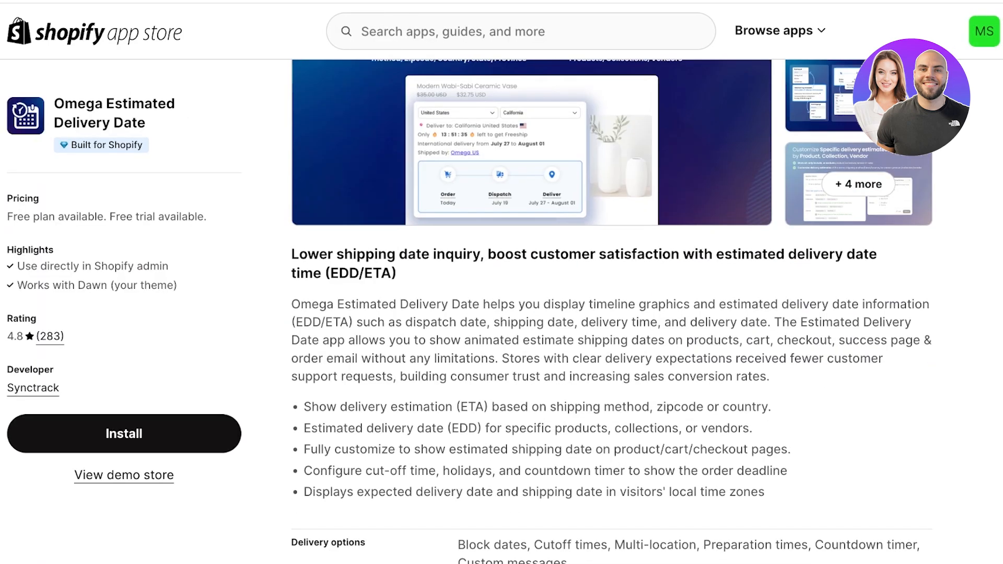
scroll(612, 312, "up", 3)
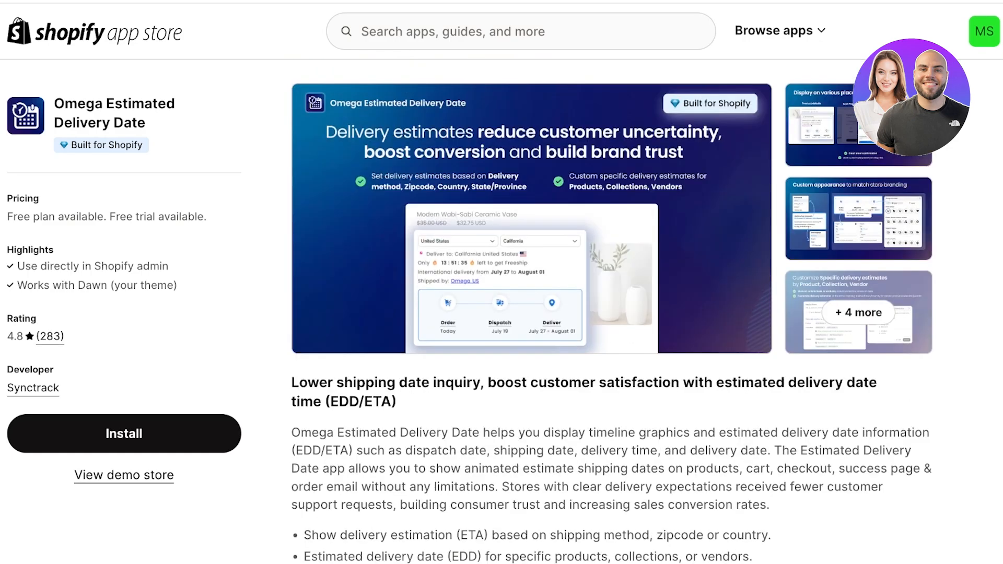
scroll(502, 312, "down", 6)
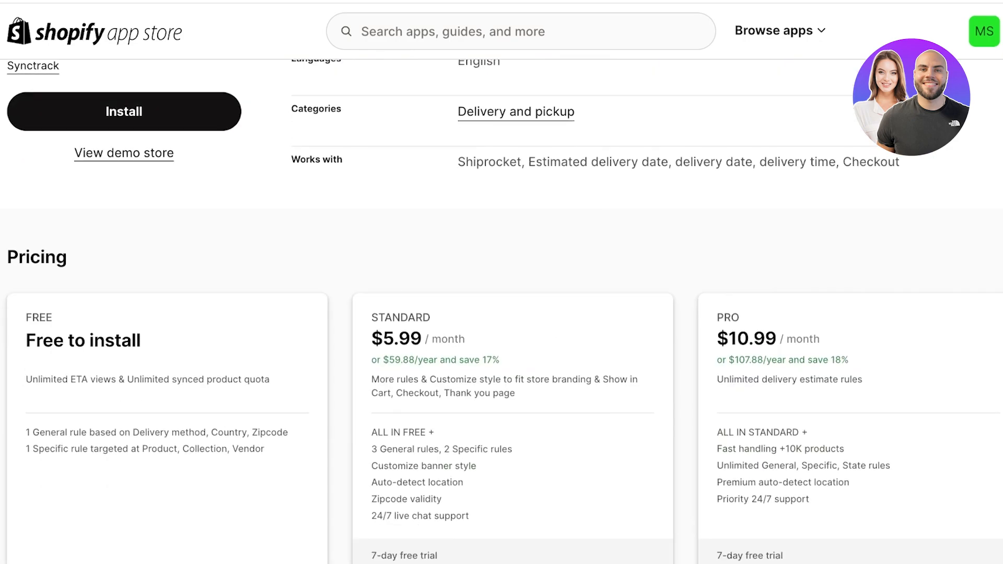
scroll(501, 312, "down", 1)
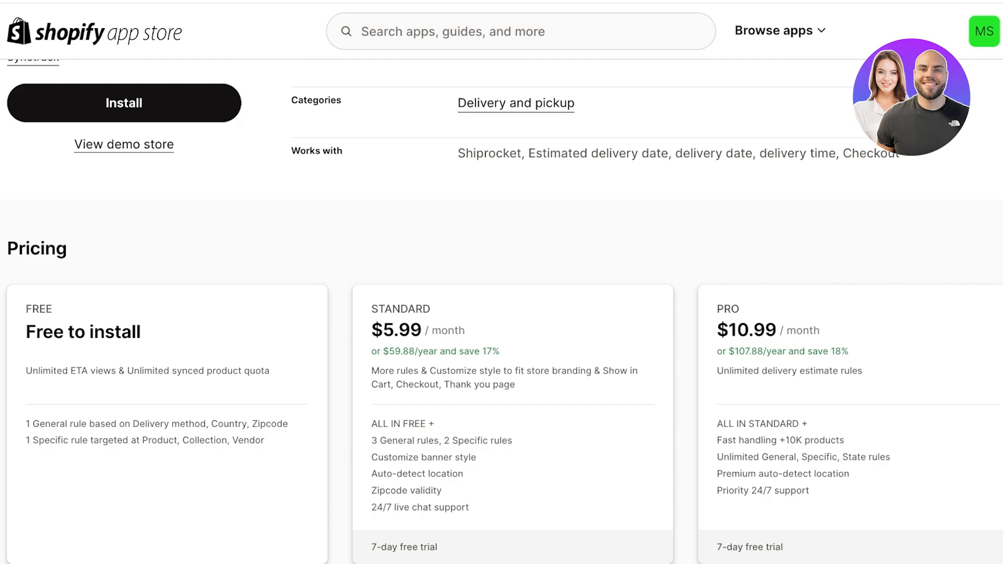
scroll(502, 313, "up", 10)
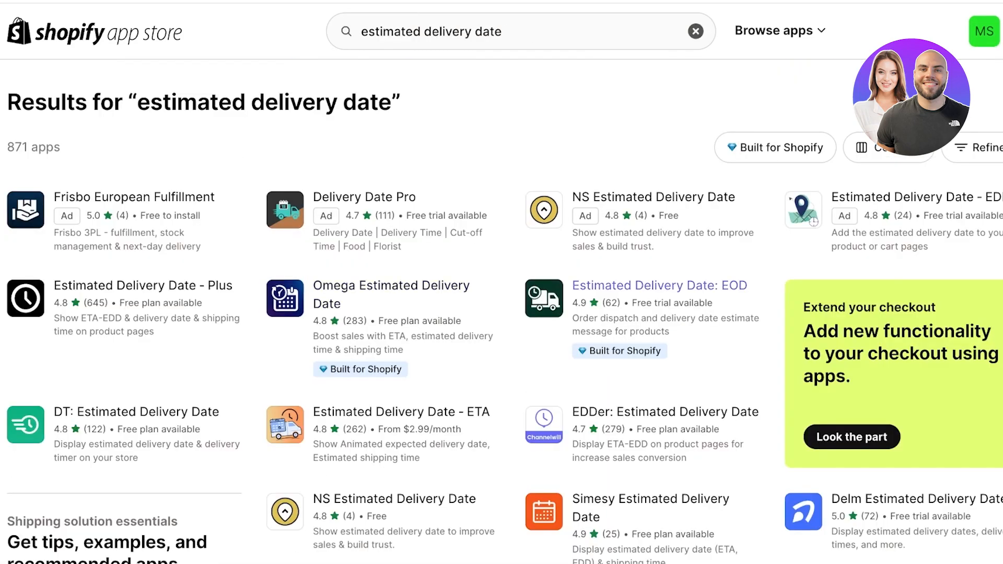
Step: Review the pricing and features of the Estimated Delivery Date: EOD app and return to the search results
left_click(659, 286)
scroll(659, 286, "down", 12)
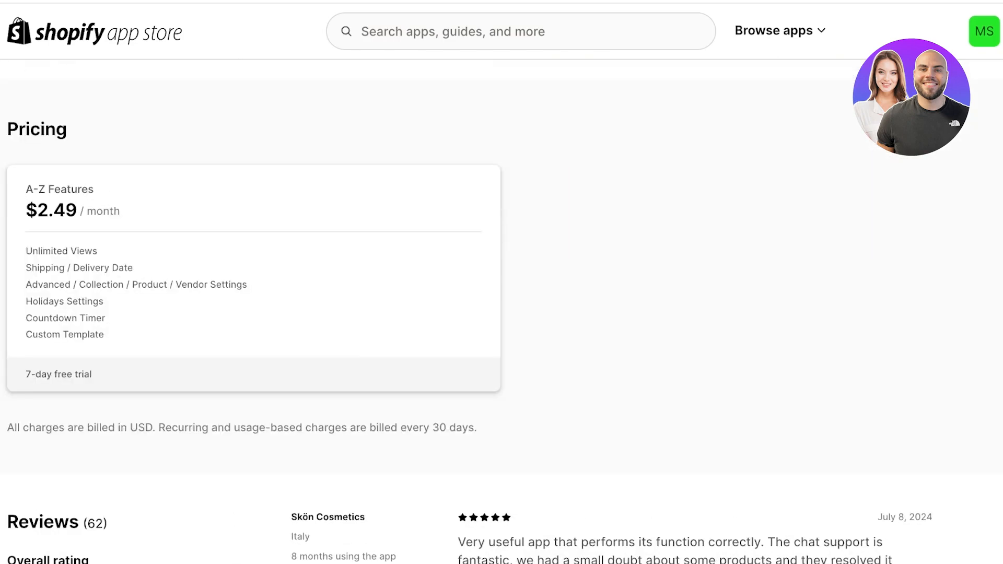
scroll(501, 314, "up", 10)
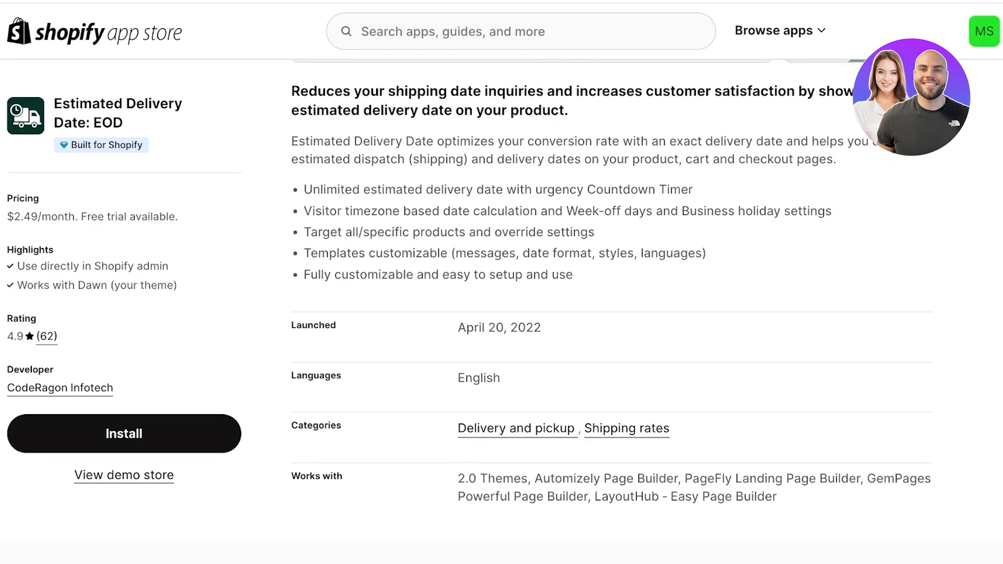
scroll(611, 303, "up", 3)
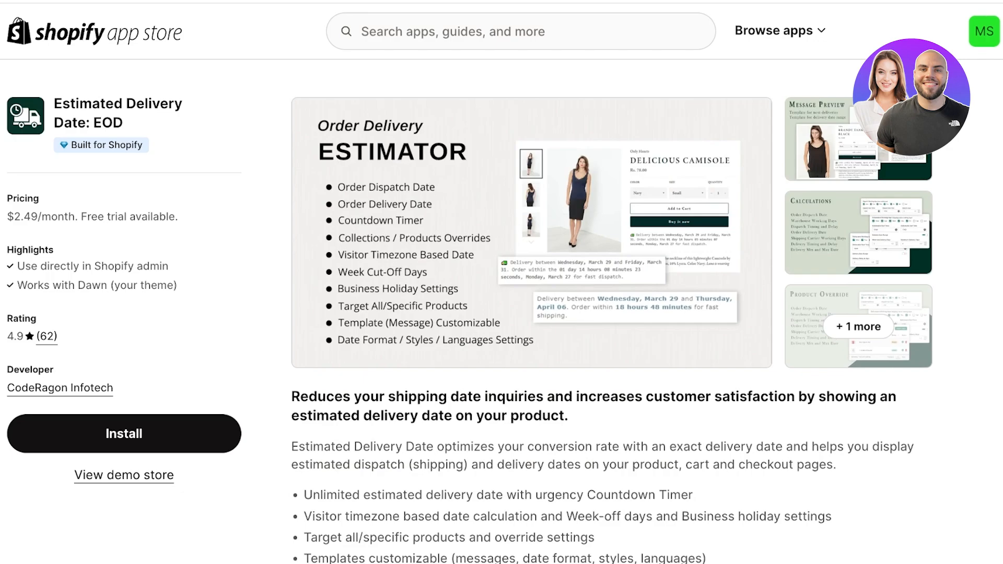
key("alt+Left")
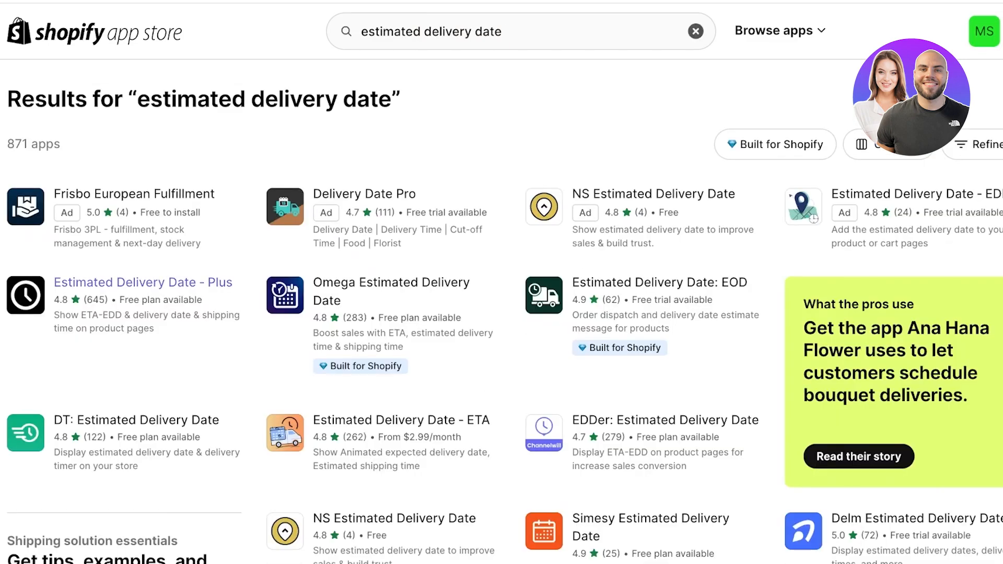
Step: Install the Estimated Delivery Date - Plus app on the store, granting the requested data access
left_click(143, 282)
left_click(124, 488)
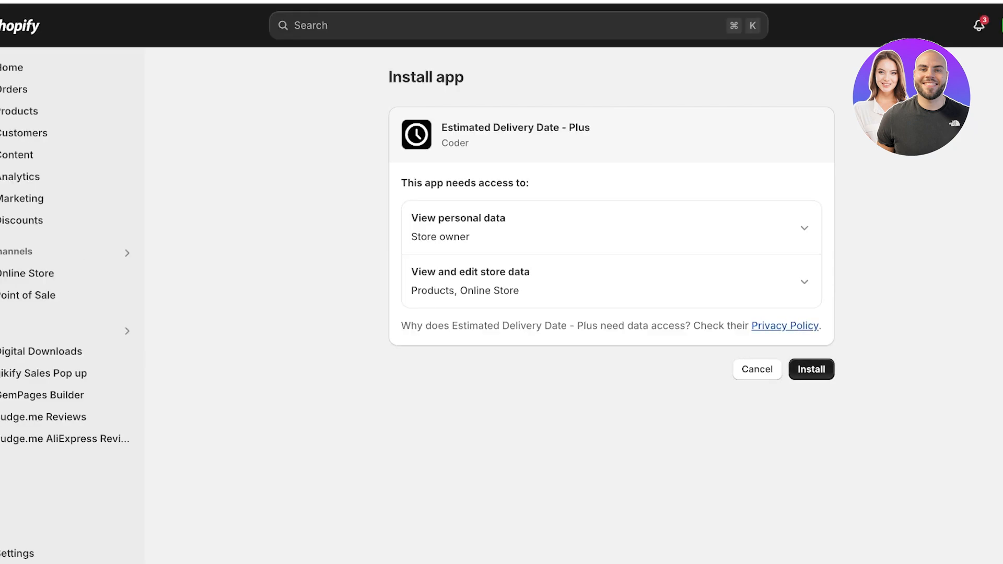
left_click(811, 369)
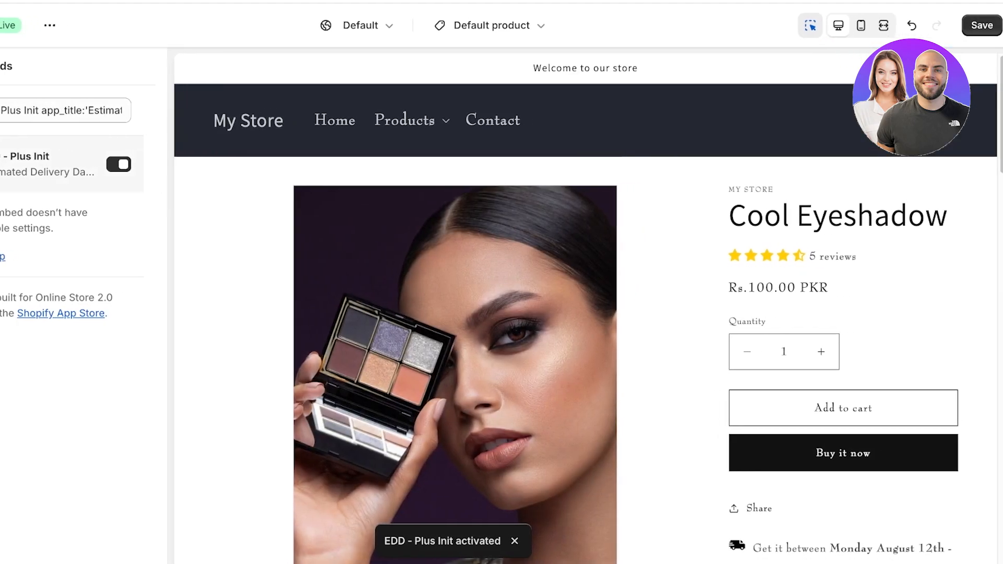
Step: Save the theme with the EDD - Plus Init embed activated and enable Estimated Delivery Date - Plus in its dashboard
left_click(981, 26)
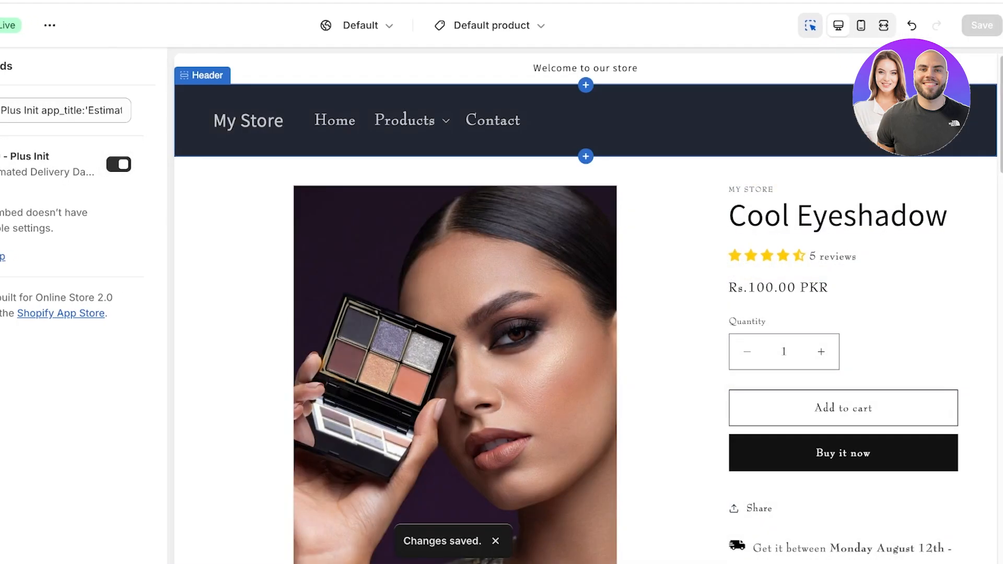
scroll(522, 131, "down", 3)
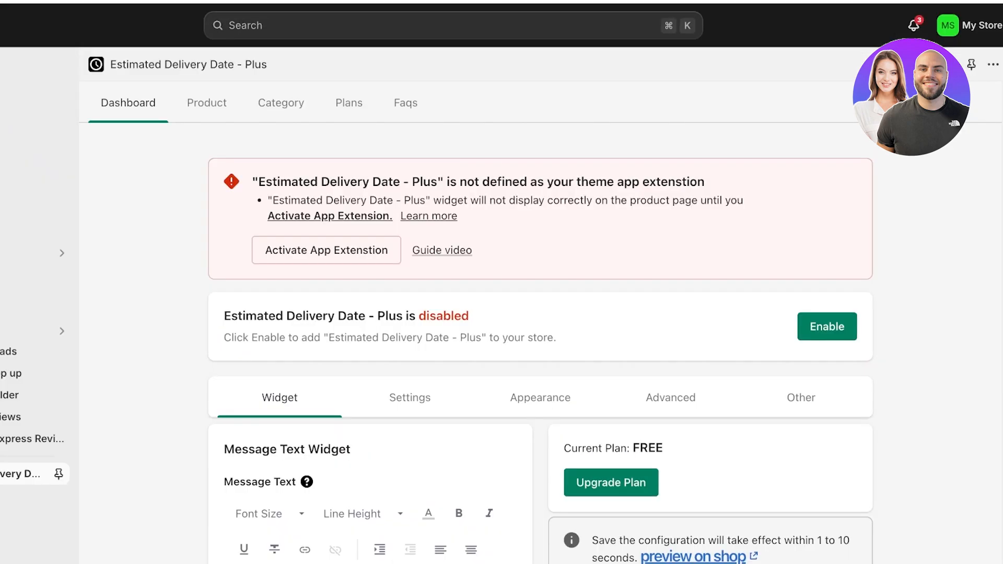
scroll(540, 313, "down", 4)
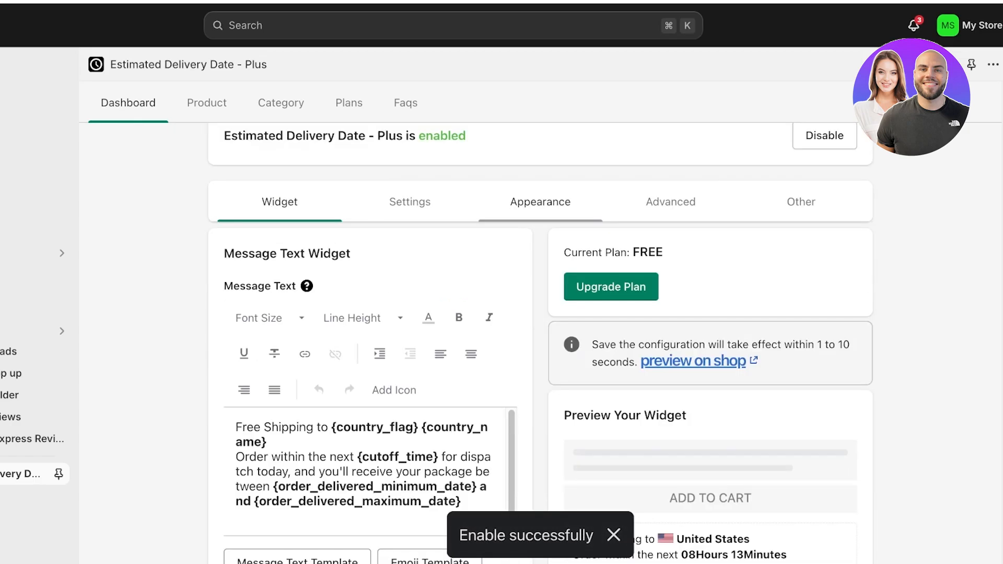
scroll(540, 339, "down", 1)
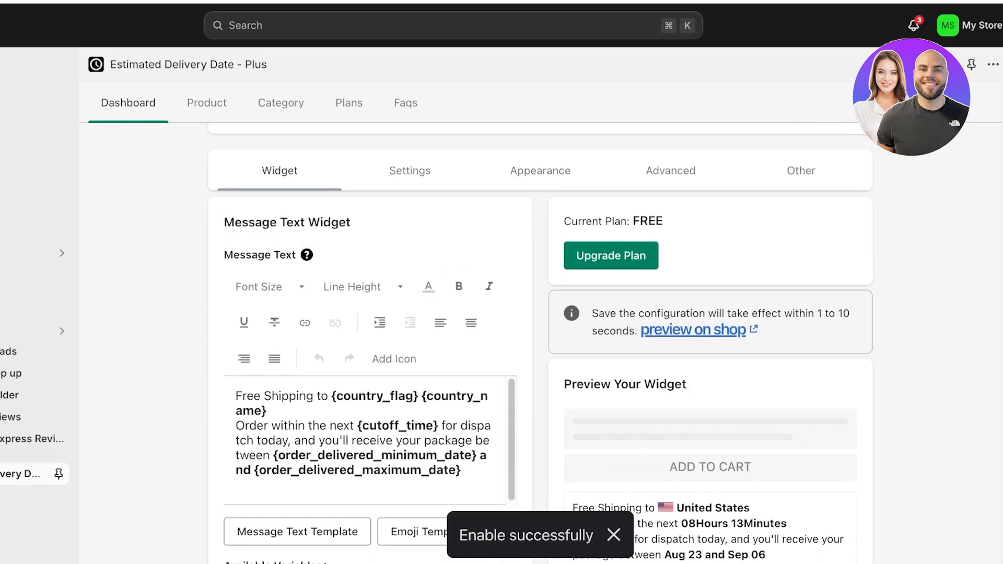
Step: Disable the Order Ready component in the Progress Bar Widget and check the Ordered and Order Delivered statuses
scroll(541, 340, "down", 4)
scroll(370, 344, "down", 15)
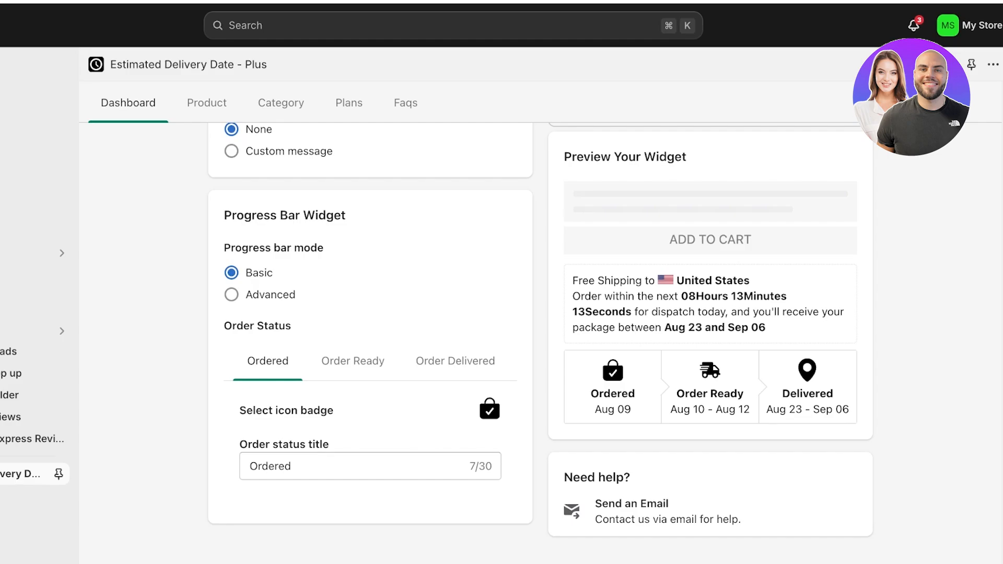
scroll(540, 343, "up", 5)
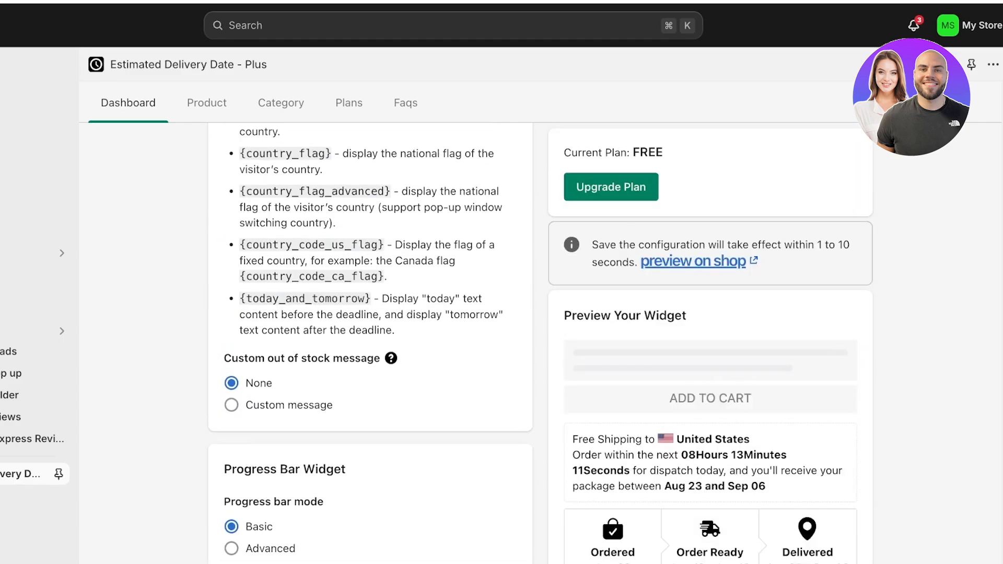
scroll(539, 344, "down", 1)
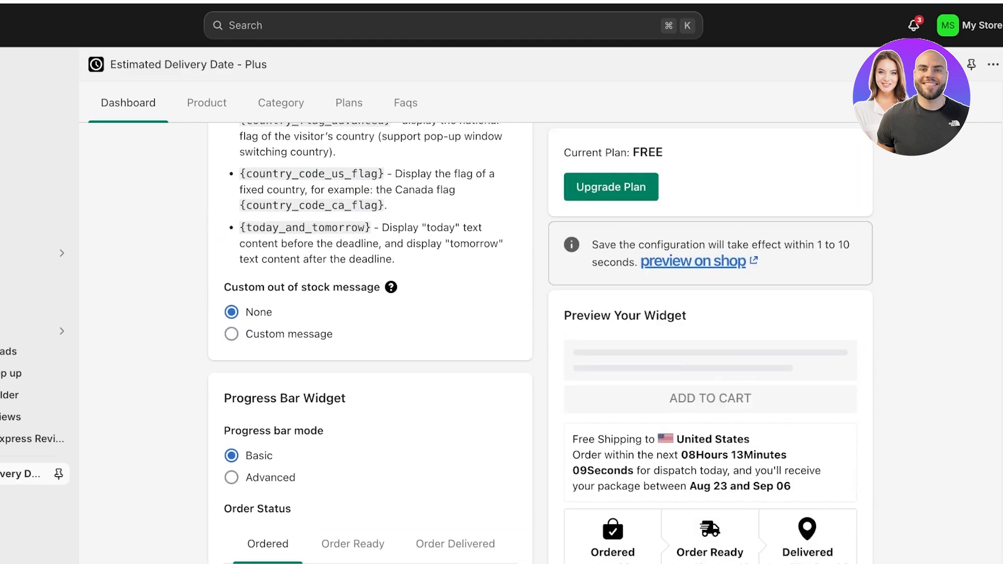
scroll(540, 343, "down", 4)
left_click(353, 361)
left_click(455, 361)
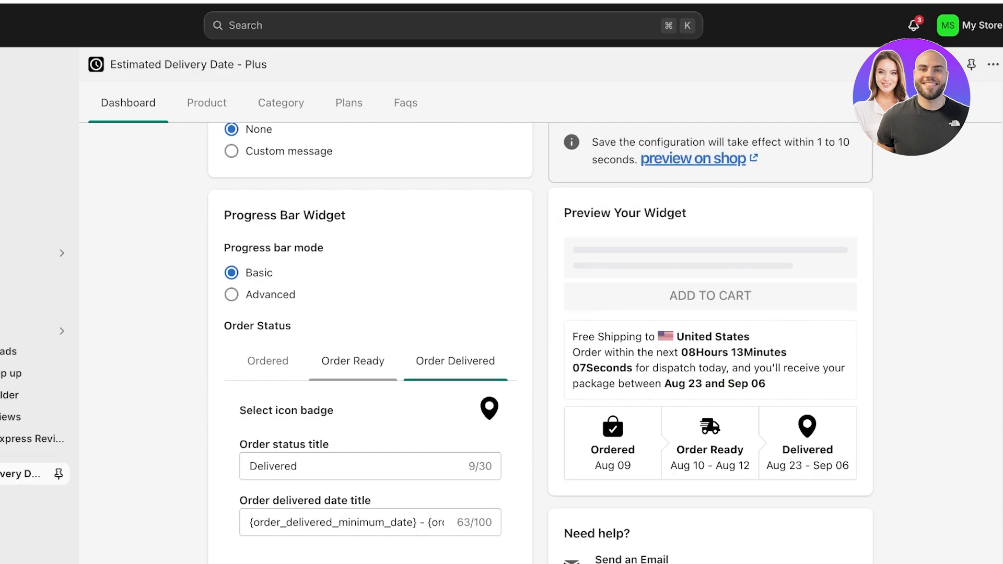
left_click(353, 361)
scroll(540, 344, "down", 3)
left_click(247, 357)
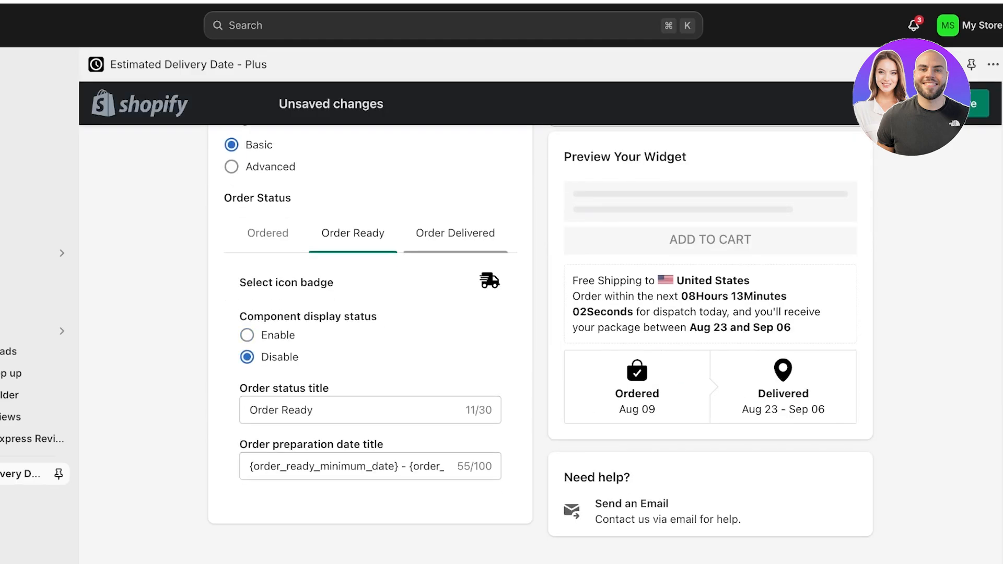
left_click(455, 233)
left_click(267, 305)
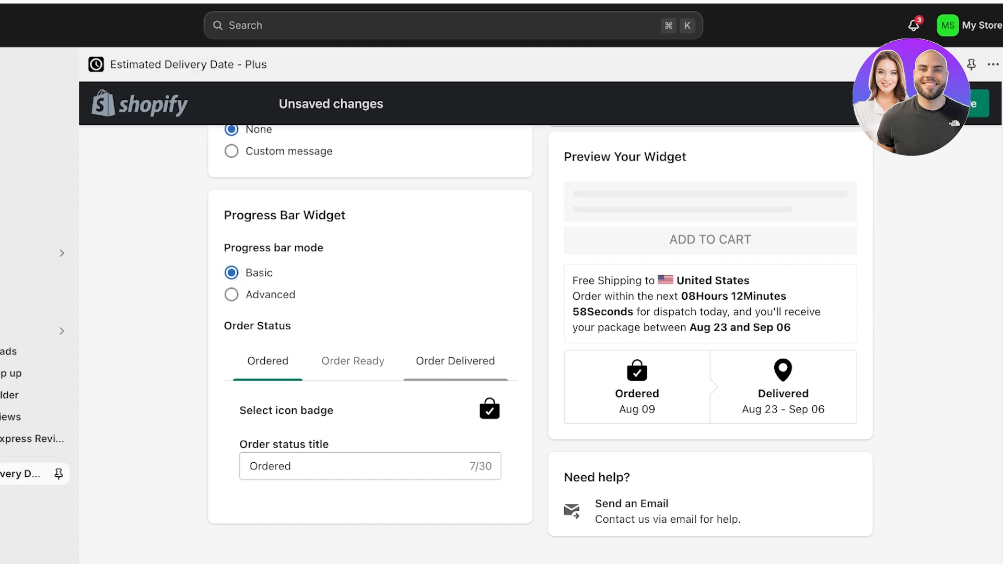
Step: Delete the "Free Shipping to {country_flag} {country_name}" line from the widget's message text
scroll(455, 361, "up", 4)
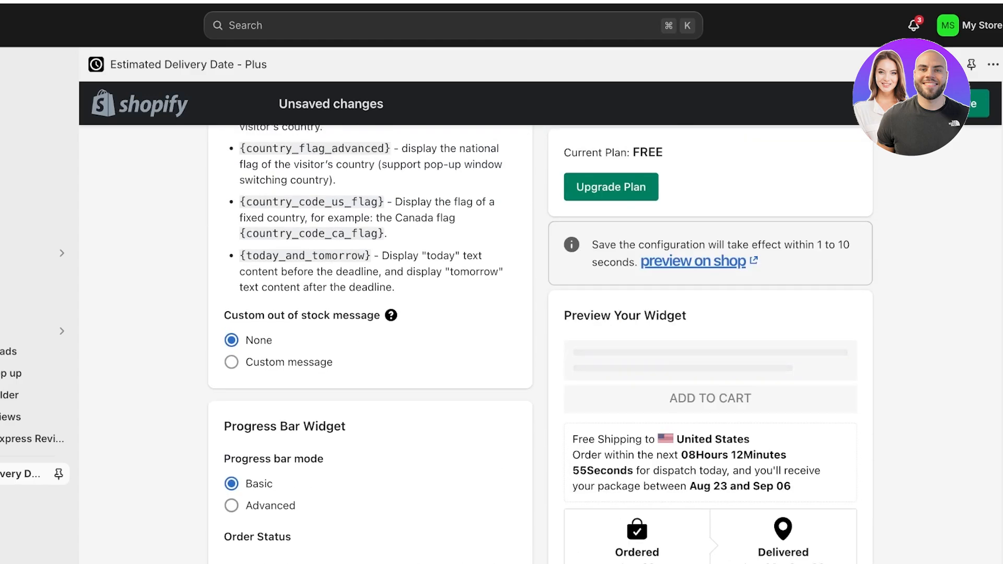
scroll(370, 334, "down", 3)
scroll(371, 334, "up", 11)
scroll(370, 334, "up", 8)
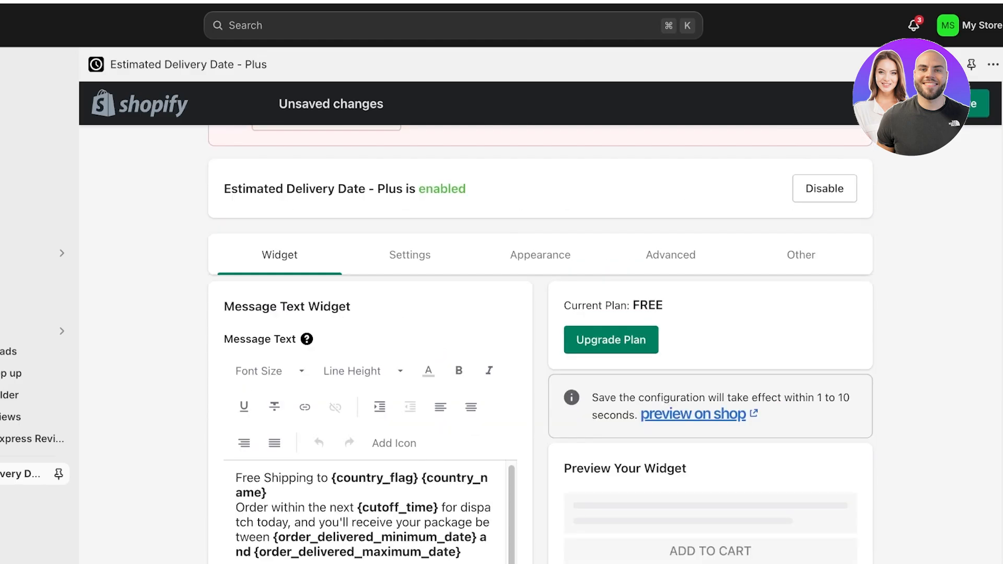
scroll(370, 334, "down", 4)
scroll(370, 334, "up", 2)
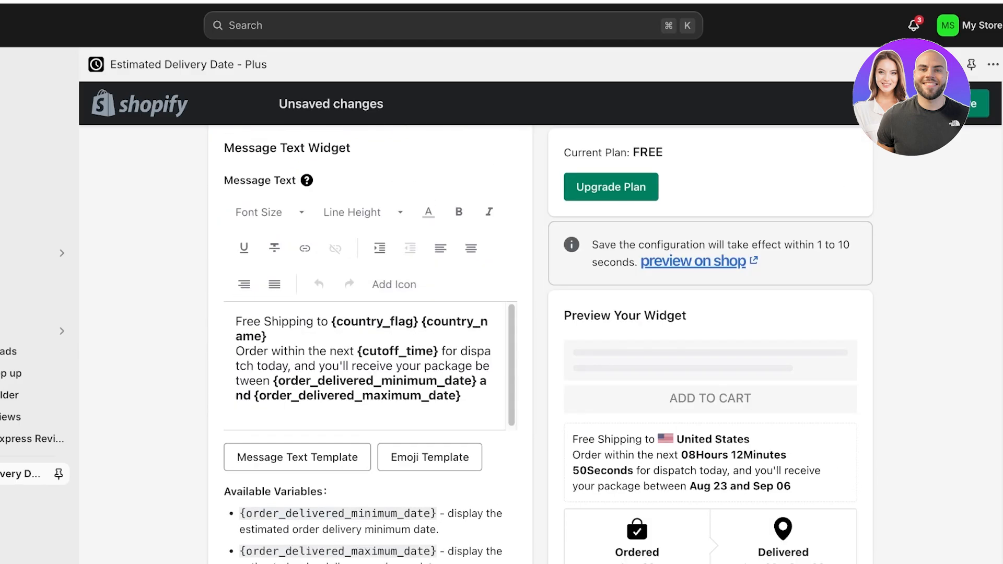
left_click(398, 321)
left_click_drag(266, 336, 235, 322)
key("BackSpace")
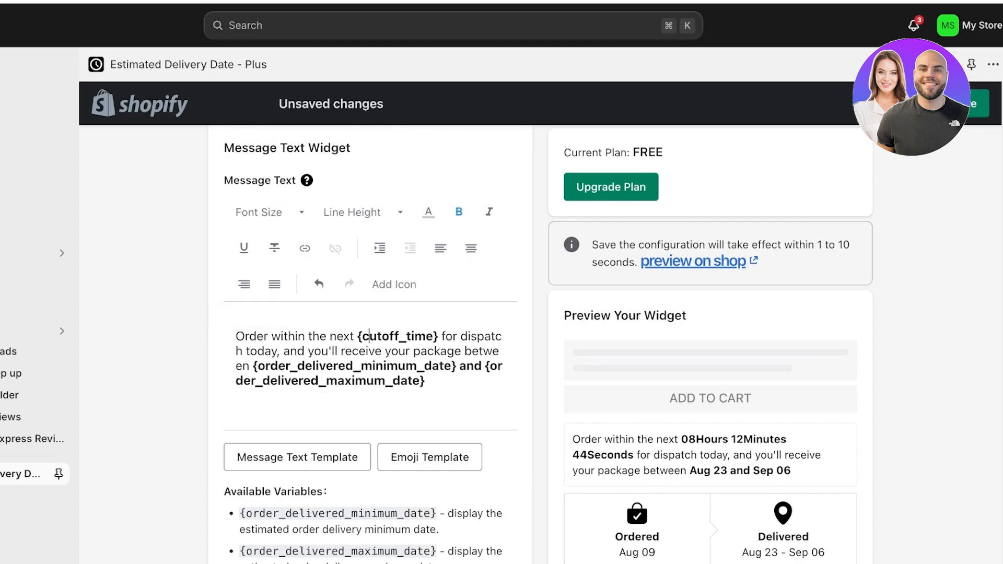
Step: Set the order delivery days range to a minimum of 3 and a maximum of 6 days
scroll(370, 313, "down", 15)
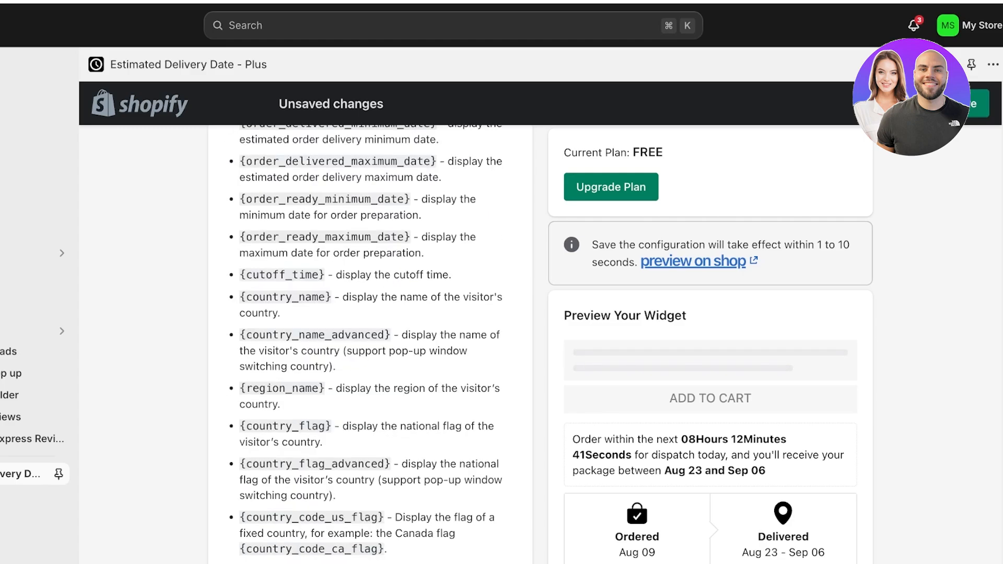
scroll(428, 369, "up", 15)
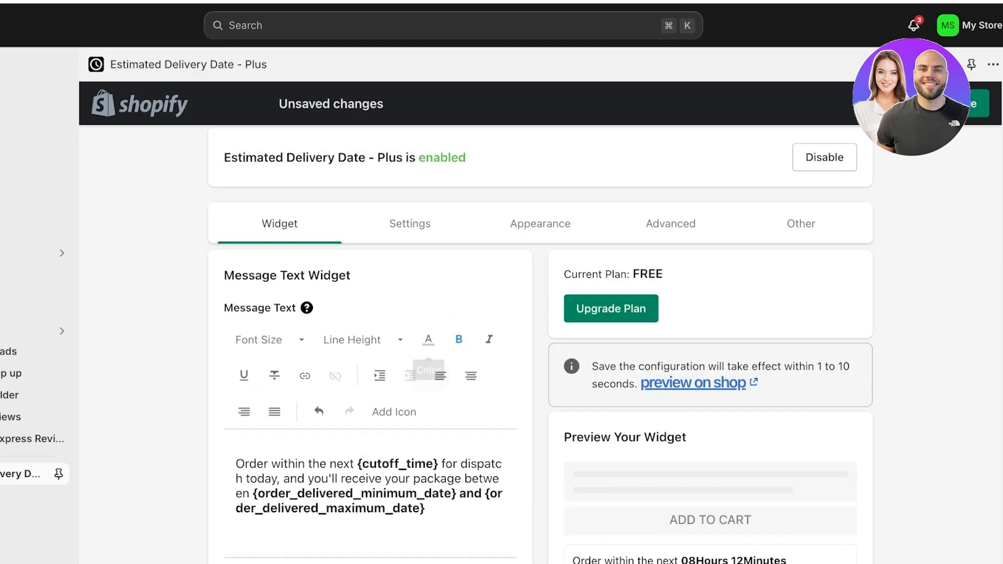
left_click(410, 224)
scroll(370, 345, "down", 3)
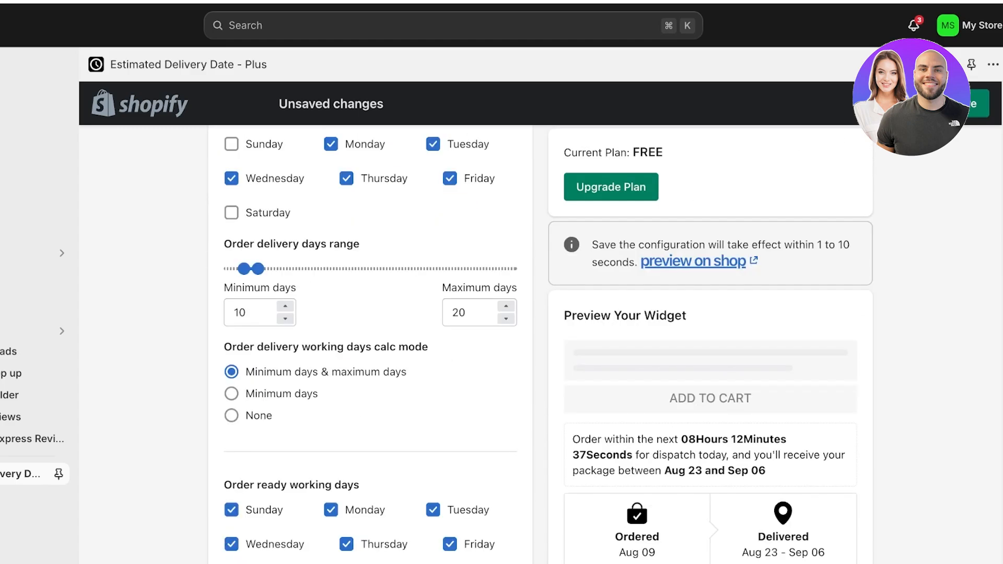
scroll(371, 345, "up", 1)
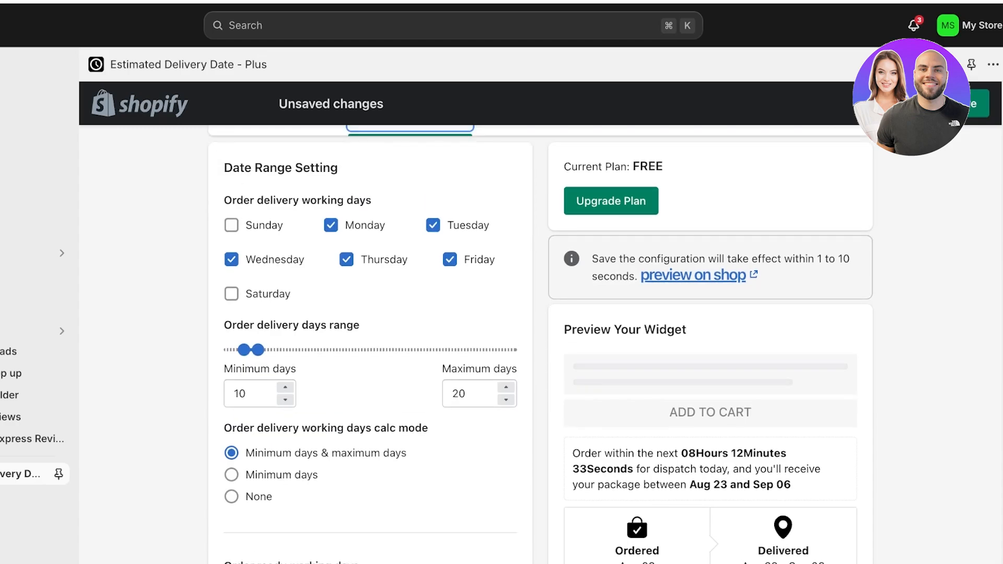
left_click_drag(244, 349, 237, 350)
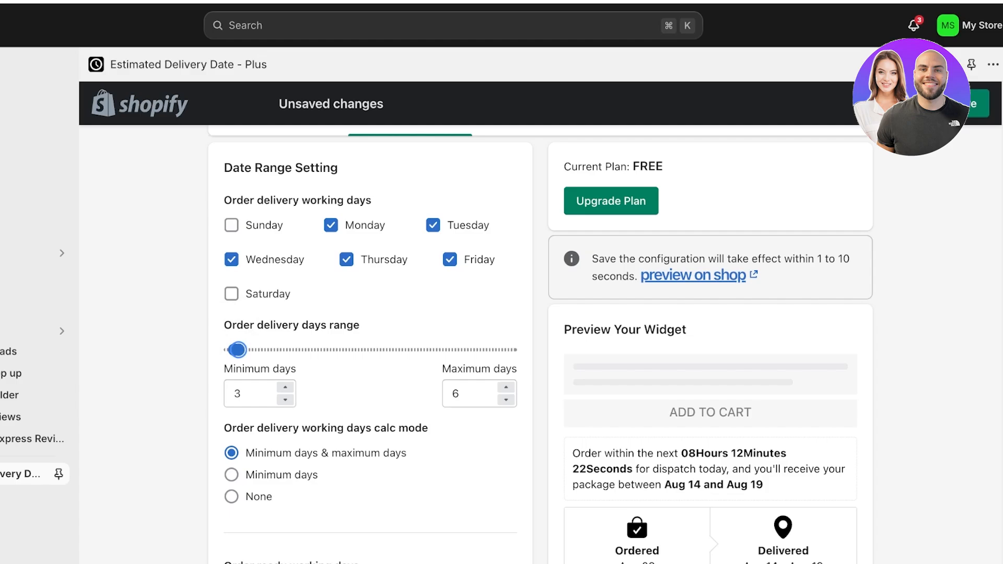
Step: Exclude Sunday and Saturday from the order ready working days
scroll(238, 350, "down", 1)
scroll(370, 340, "down", 3)
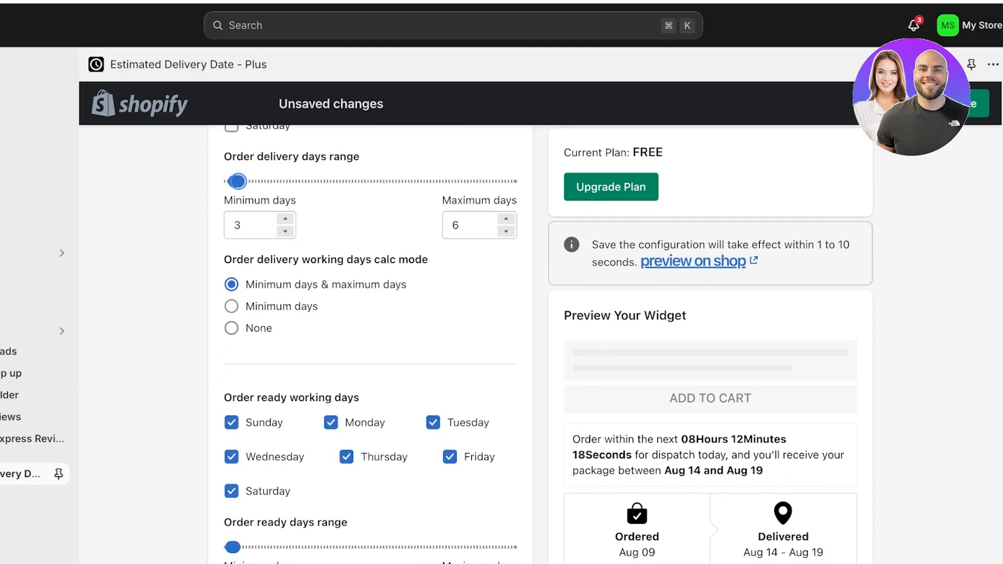
scroll(370, 340, "down", 6)
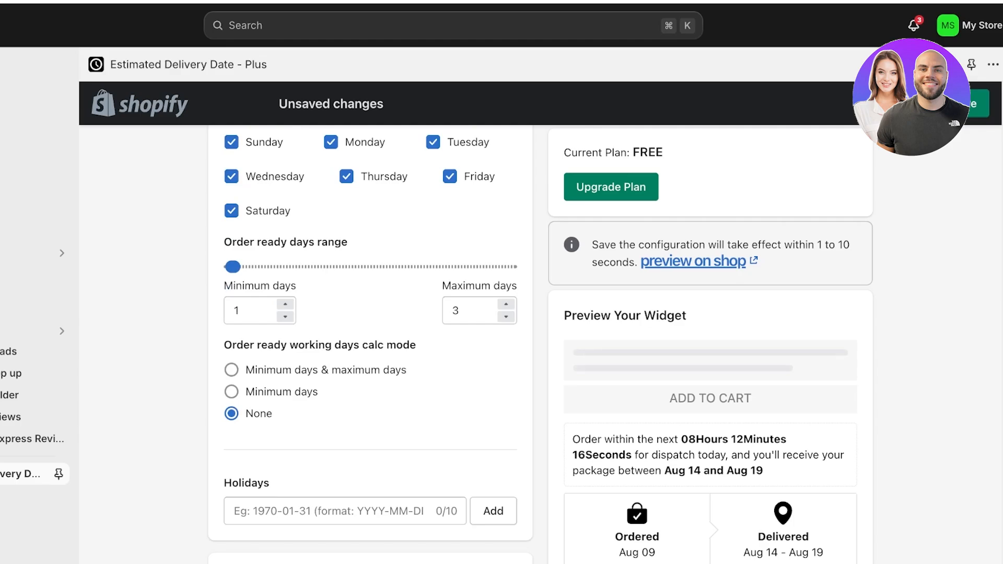
scroll(370, 340, "up", 2)
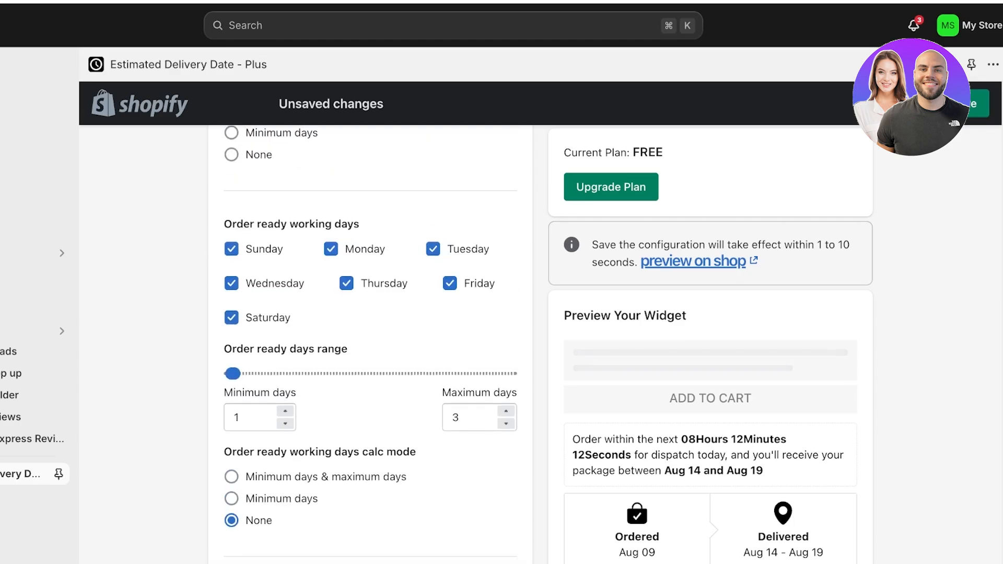
left_click(231, 249)
left_click(231, 317)
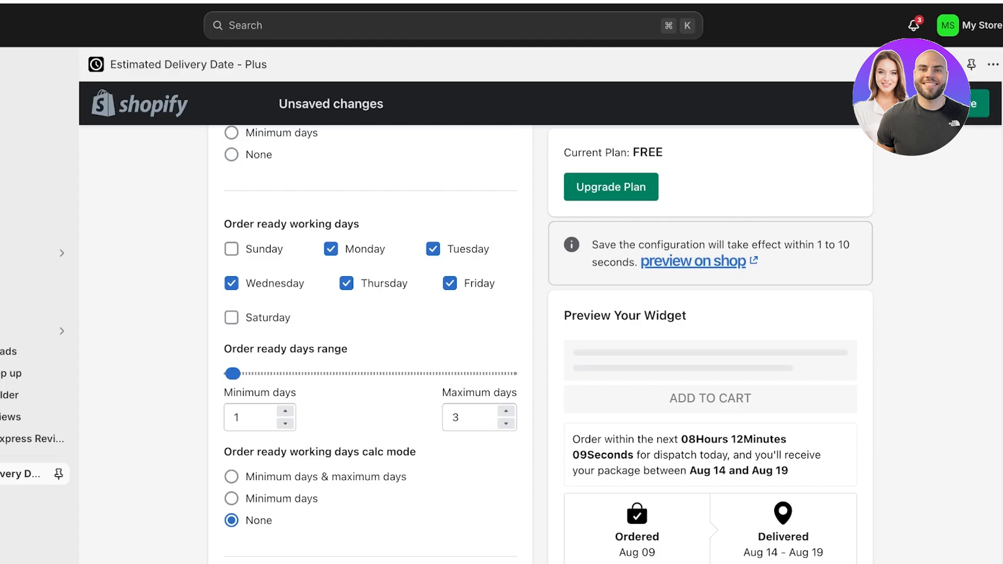
Step: Look through the Appearance, Advanced and Other settings of the widget and save the app configuration
scroll(370, 345, "down", 15)
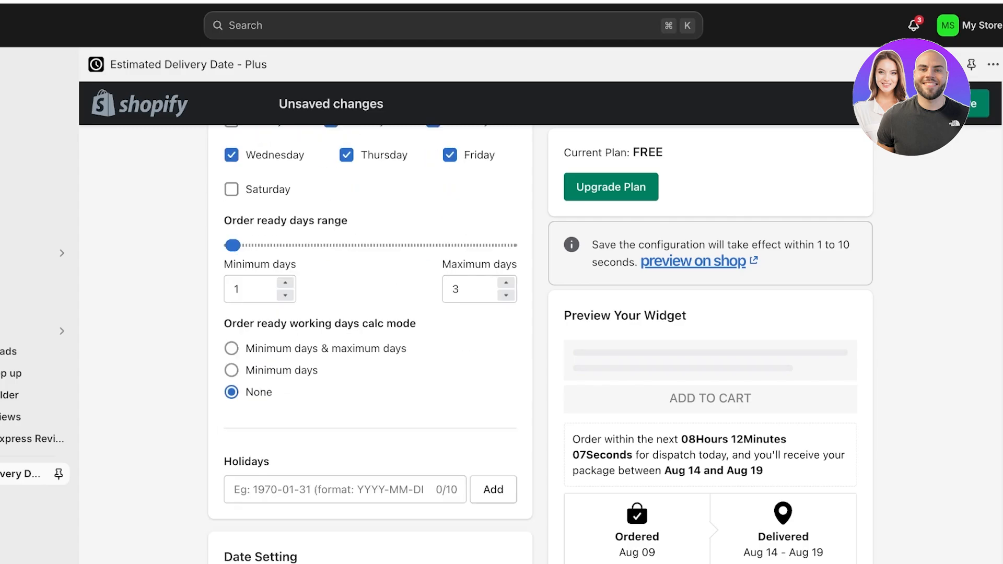
scroll(370, 345, "up", 13)
scroll(370, 344, "up", 5)
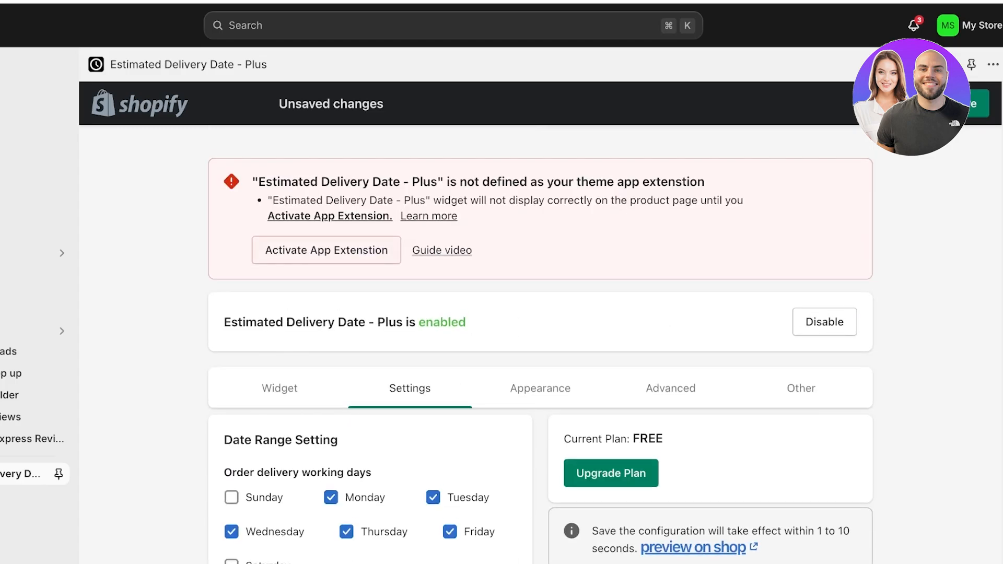
left_click(540, 389)
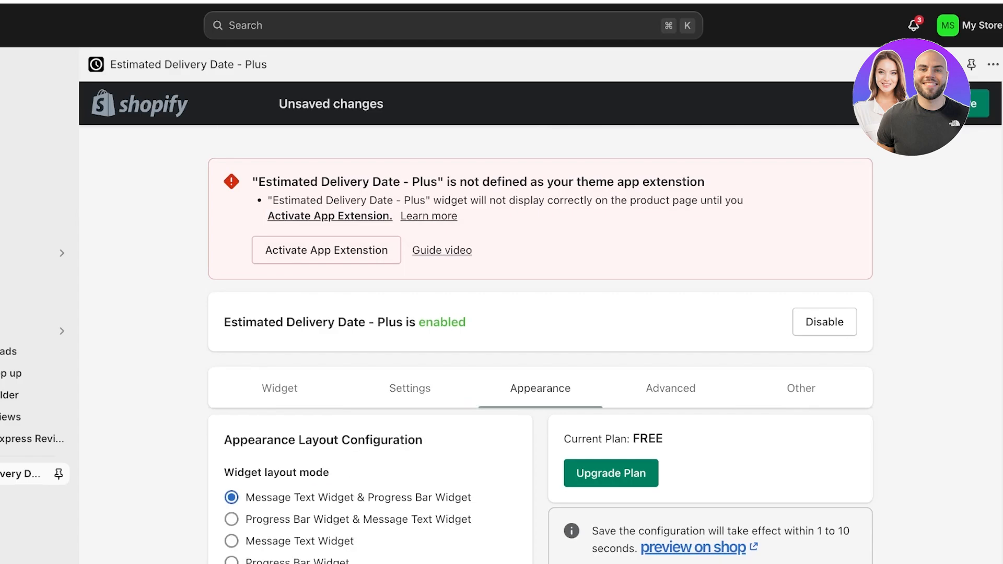
scroll(541, 388, "down", 8)
scroll(540, 389, "up", 8)
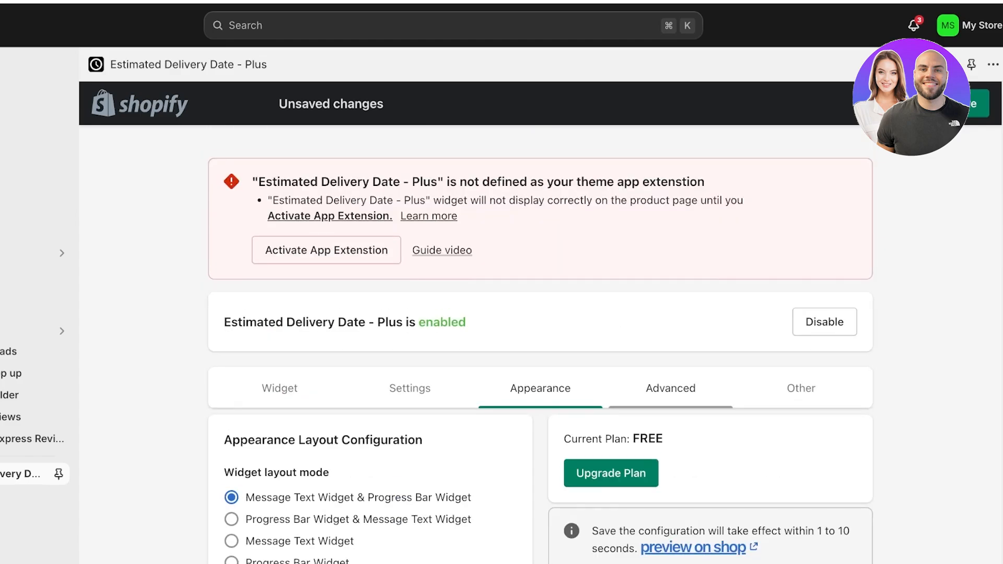
left_click(670, 388)
scroll(671, 389, "down", 3)
left_click(801, 232)
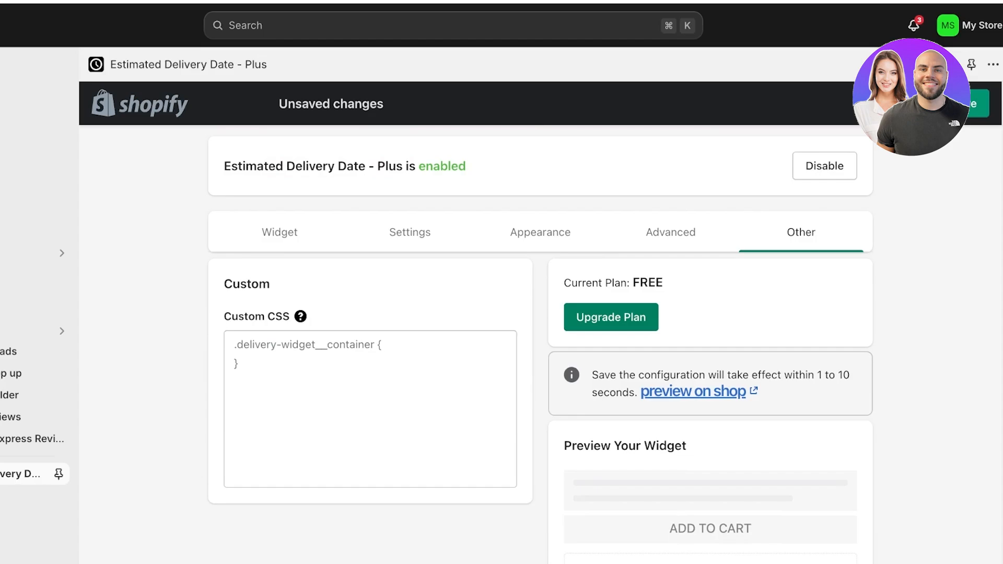
left_click(964, 104)
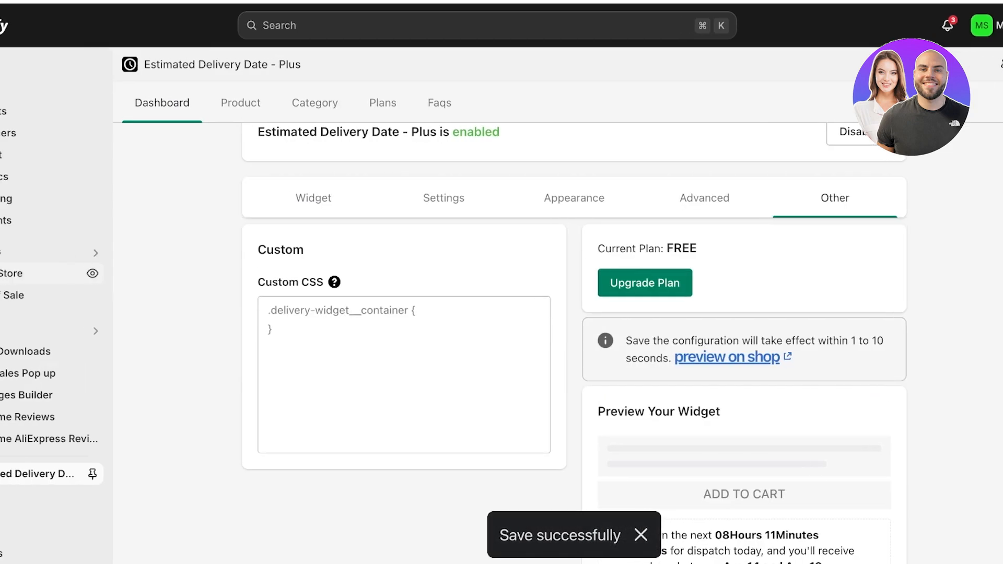
Step: Open the current Dawn theme for customization and switch to the Default product template
left_click(13, 273)
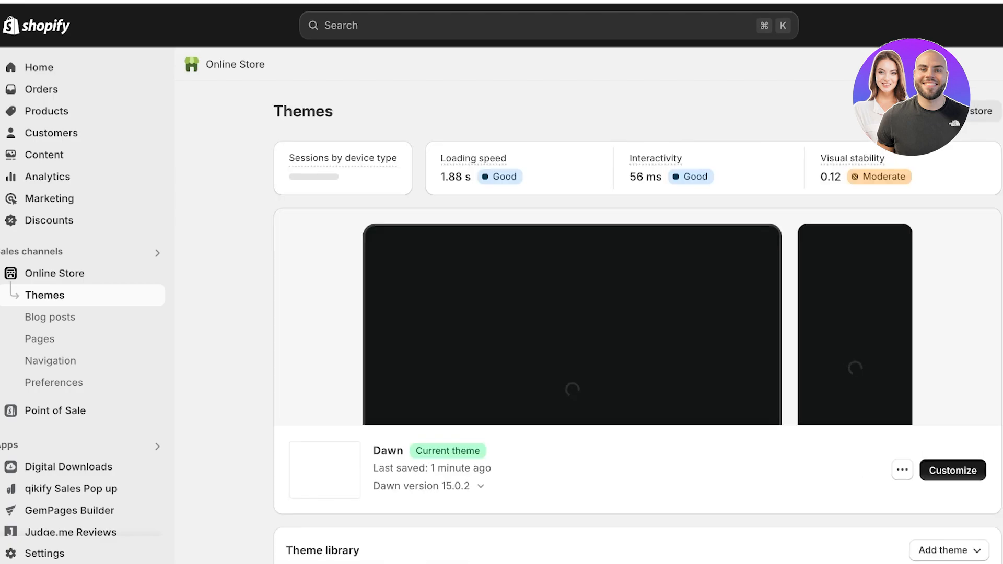
left_click(953, 472)
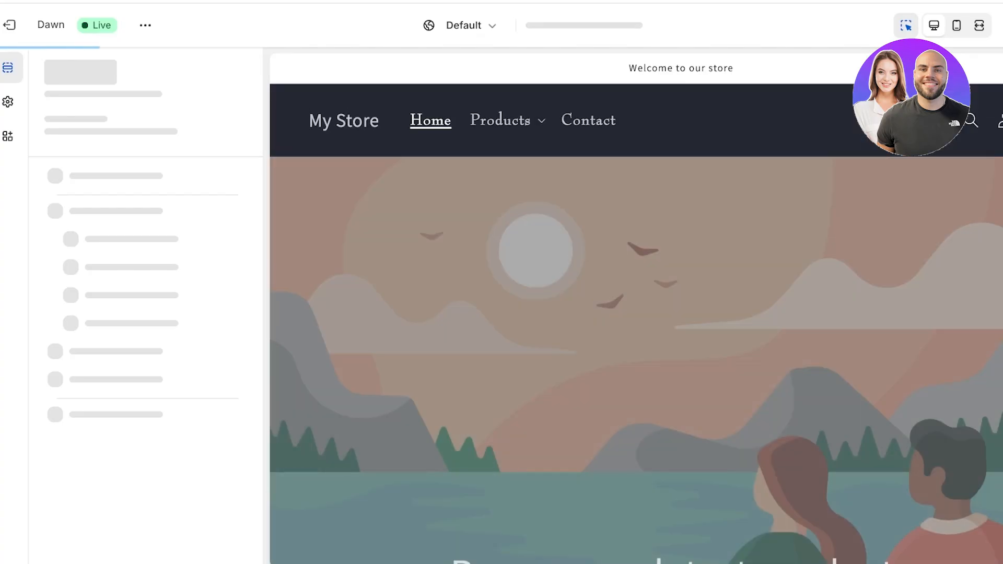
left_click(586, 25)
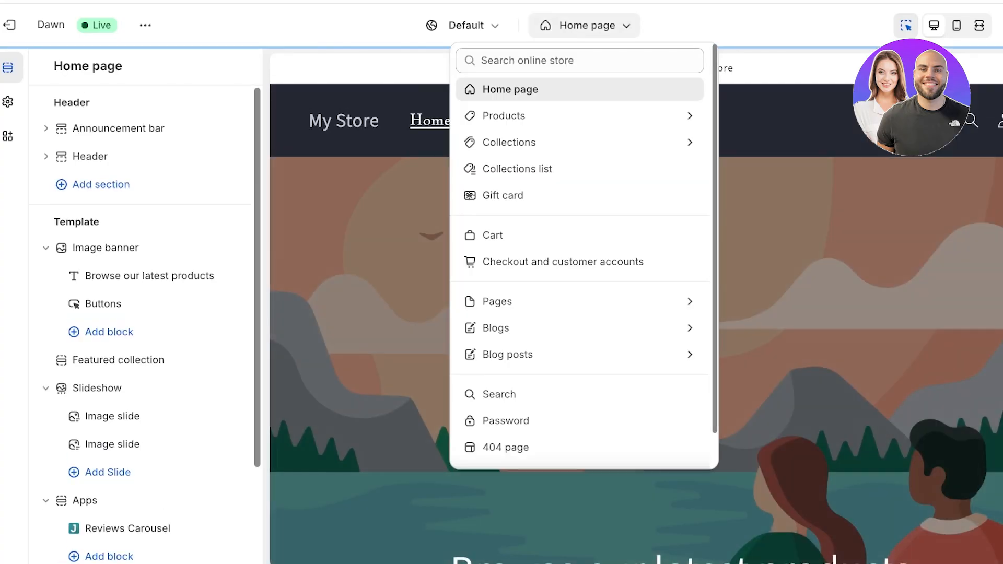
left_click(517, 115)
left_click(533, 139)
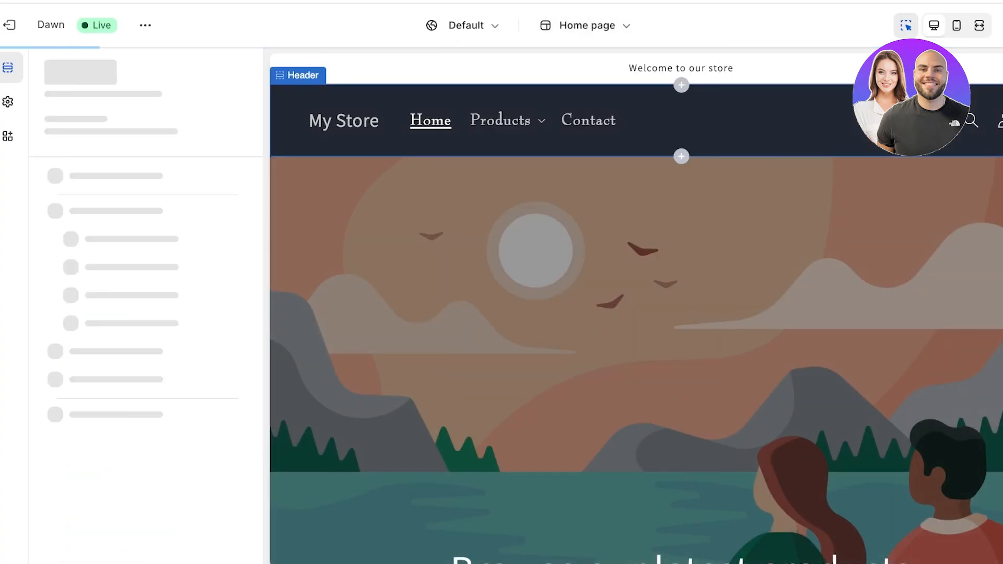
Step: Add the Estimated Delivery Date app section below the Review Widget's Apps section in the product template
scroll(150, 353, "down", 5)
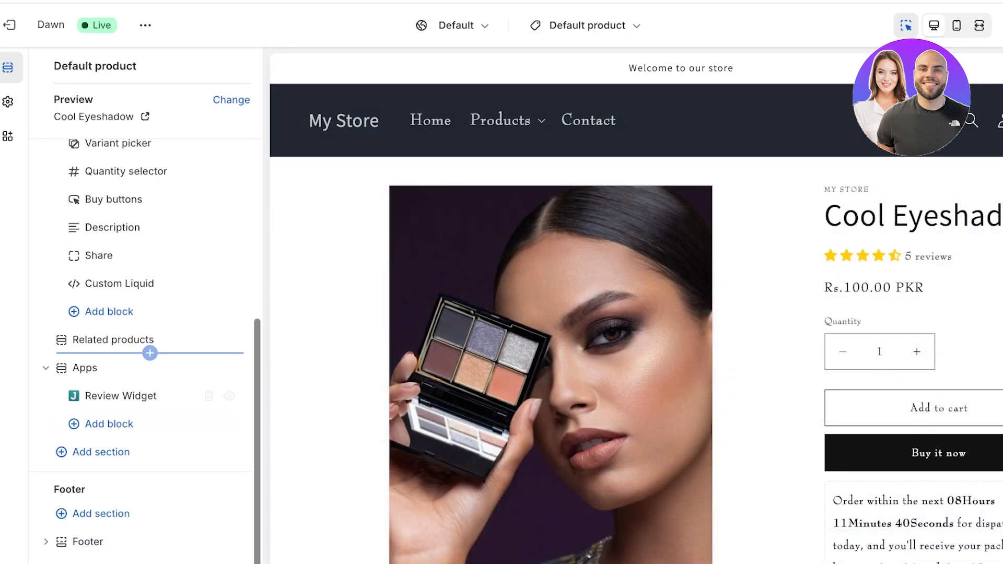
left_click(101, 452)
left_click(386, 191)
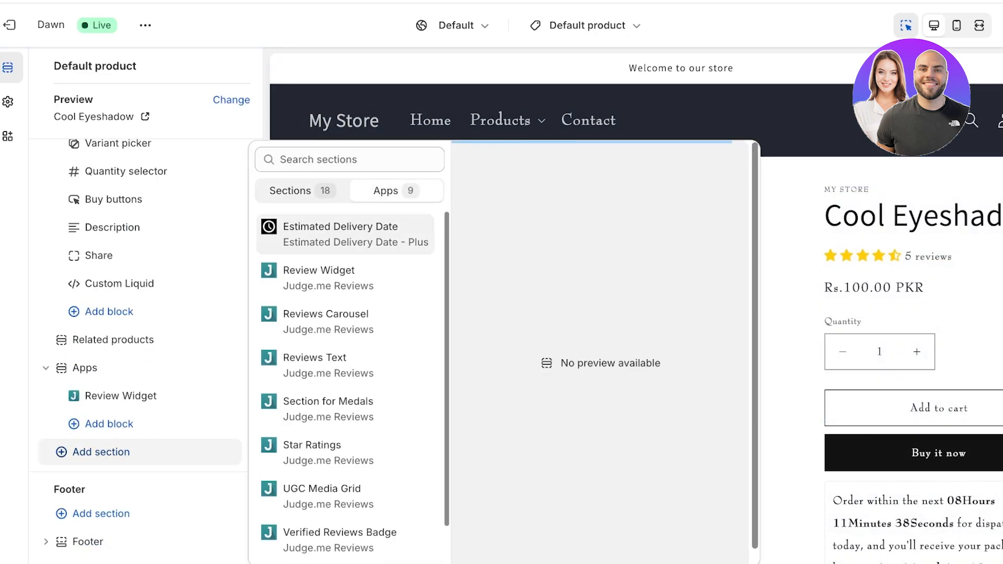
left_click(345, 234)
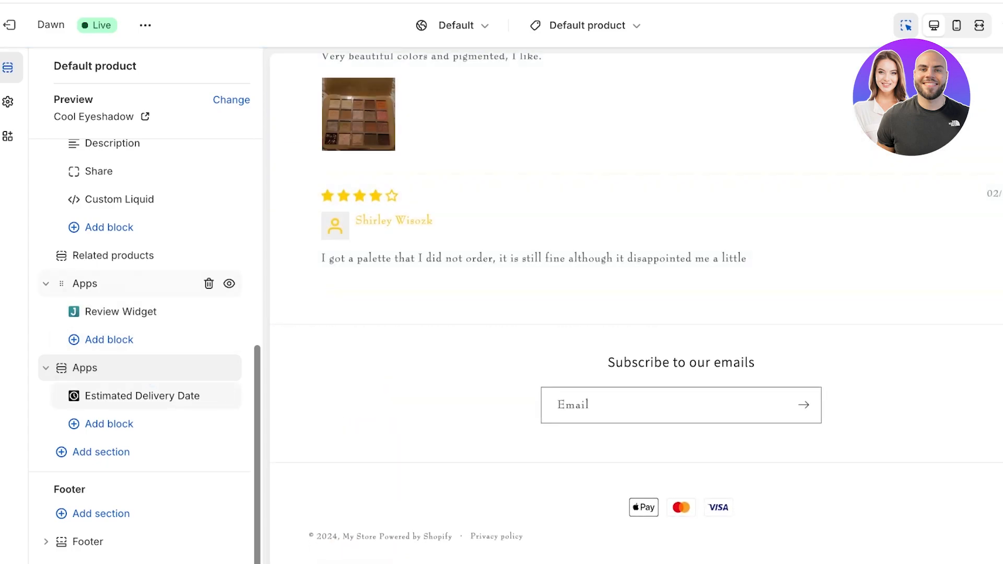
Step: Add the Estimated Delivery Date app block below the Custom Liquid block of the product information
left_click(109, 228)
left_click(394, 262)
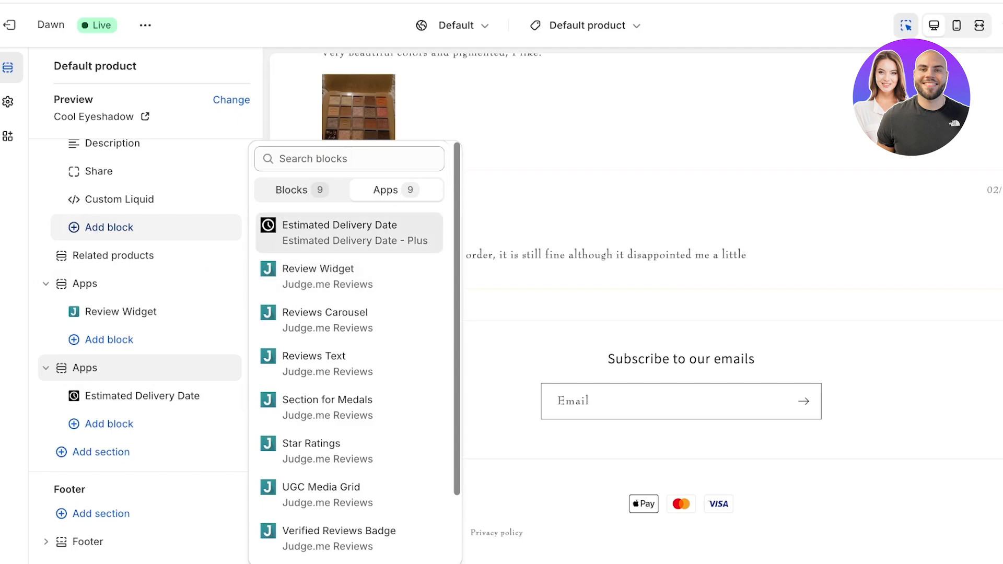
left_click(336, 233)
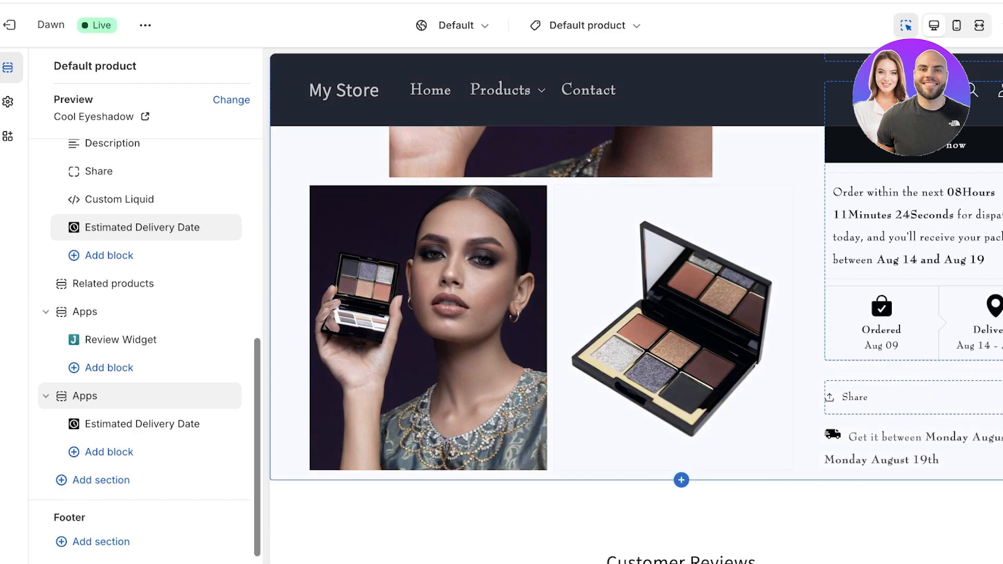
Step: Leave the theme editor, discarding the unsaved changes, and go to the store admin's home page
left_click(25, 24)
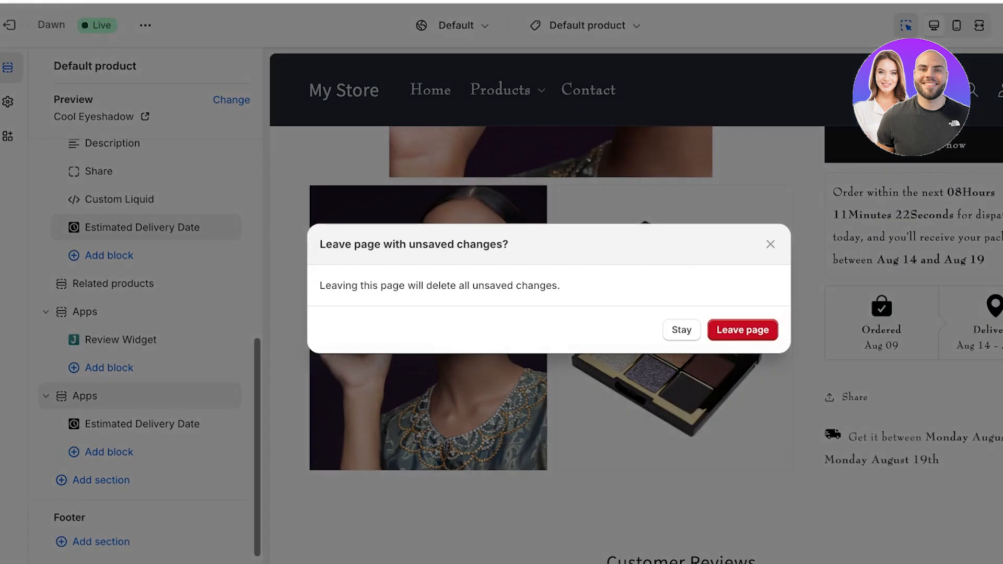
left_click(742, 330)
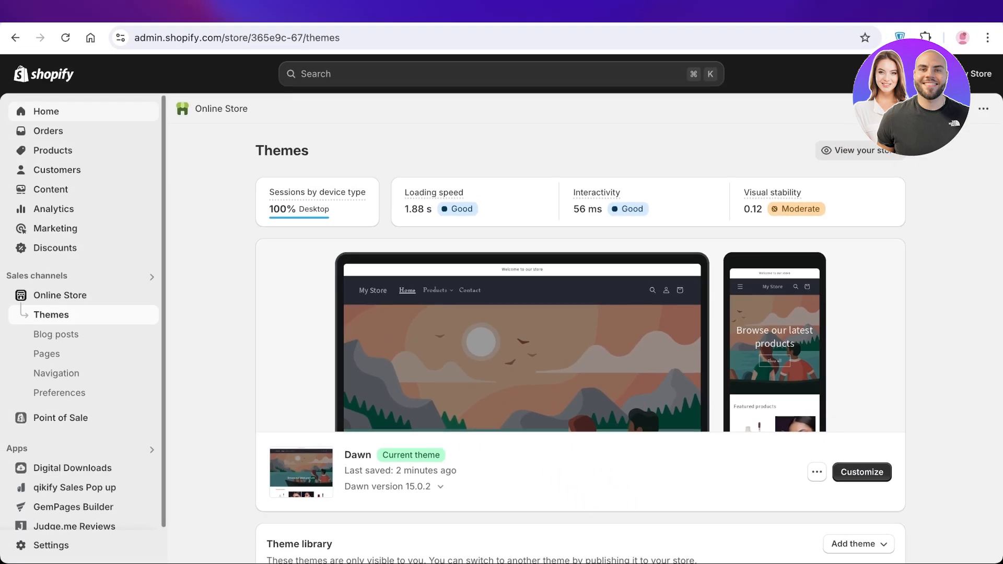
left_click(43, 93)
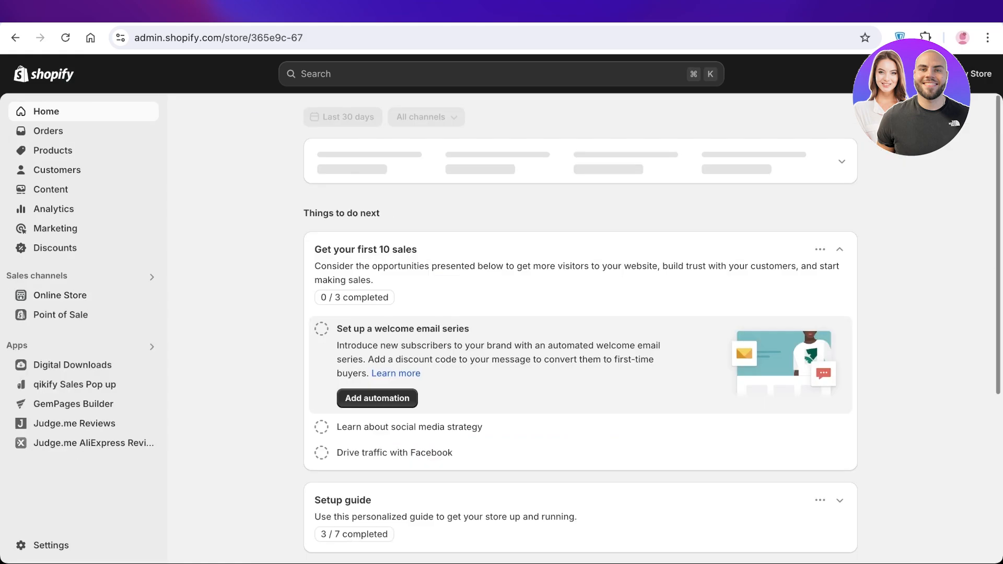